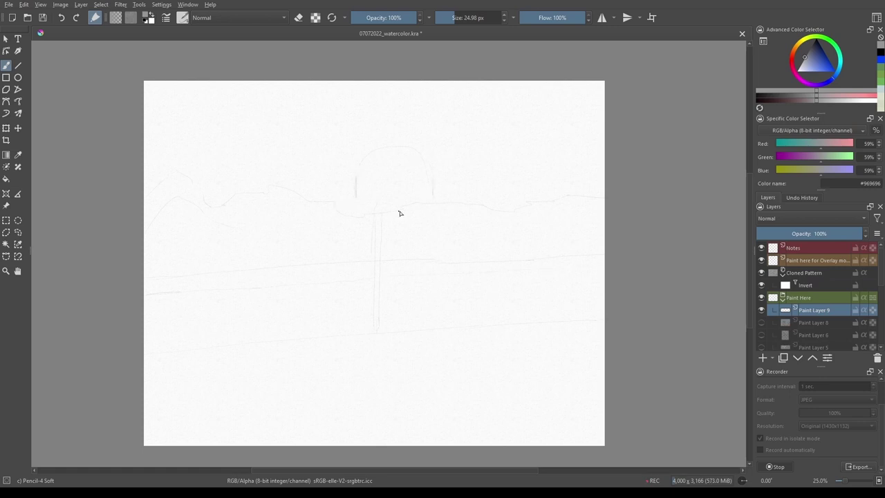
- Add faint Pencil-4 Soft sketch strokes near the hoop and horizon, then toggle eraser mode
{"action": "mouse_move", "coordinate": [414, 209]}
{"action": "left_mouse_down"}
{"action": "mouse_move", "coordinate": [382, 210]}
{"action": "mouse_move", "coordinate": [395, 230]}
{"action": "left_mouse_up"}
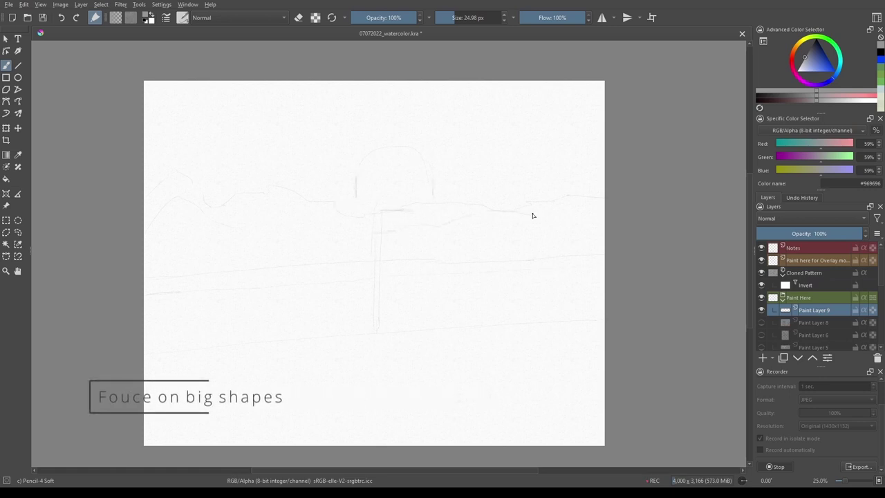
{"action": "key", "text": "e"}
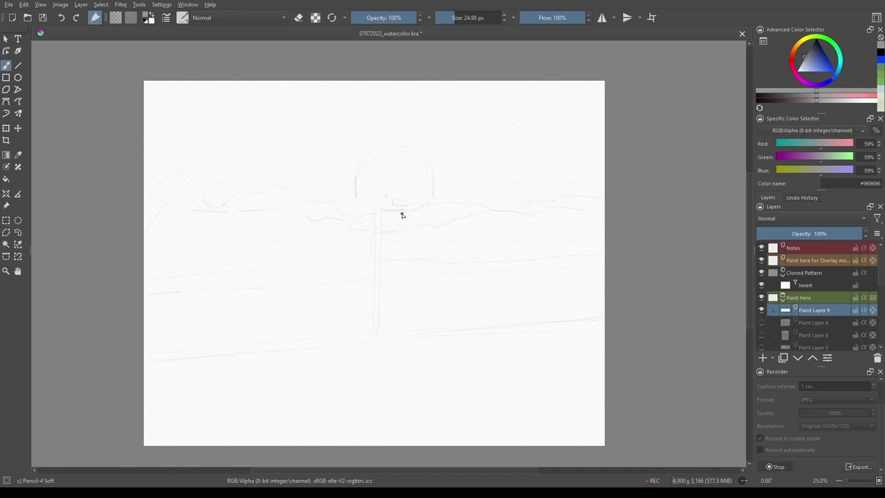
- Switch to WaterC Spread and lay pale light-blue washes across the left and right sky
{"action": "right_click", "coordinate": [265, 261]}
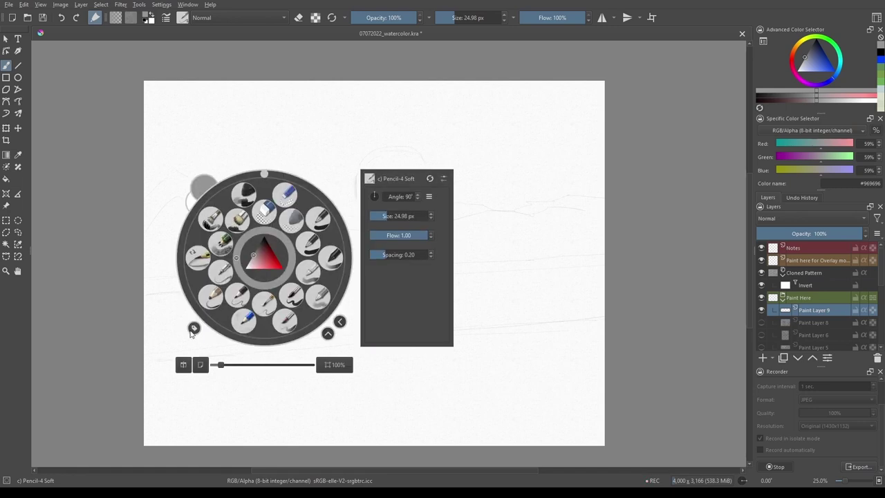
{"action": "left_click", "coordinate": [232, 276]}
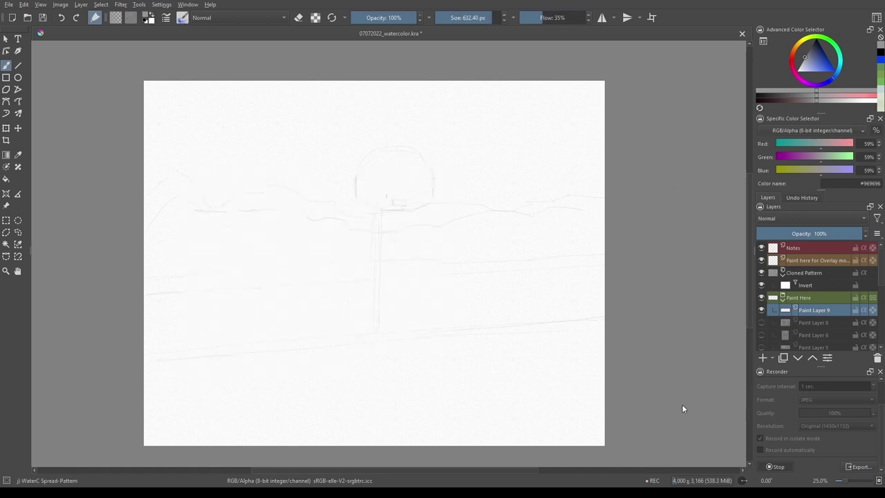
{"action": "left_click_drag", "start_coordinate": [418, 338], "coordinate": [190, 362]}
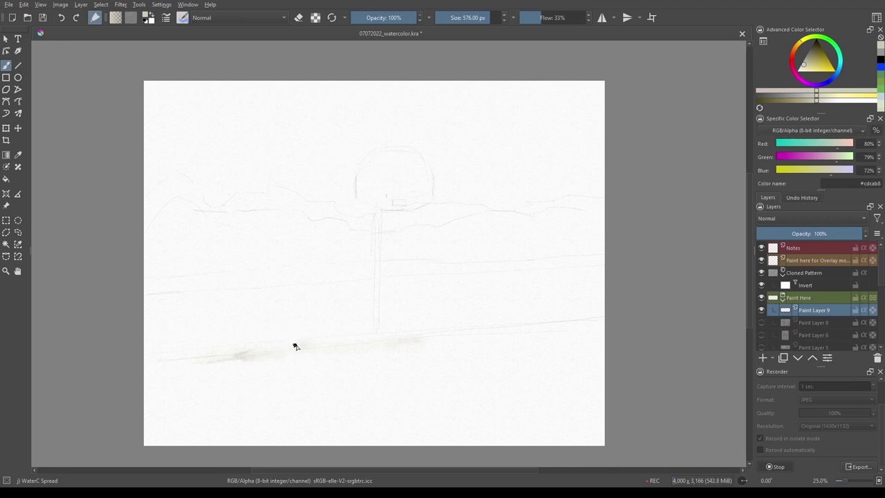
{"action": "left_click_drag", "start_coordinate": [321, 164], "coordinate": [250, 183]}
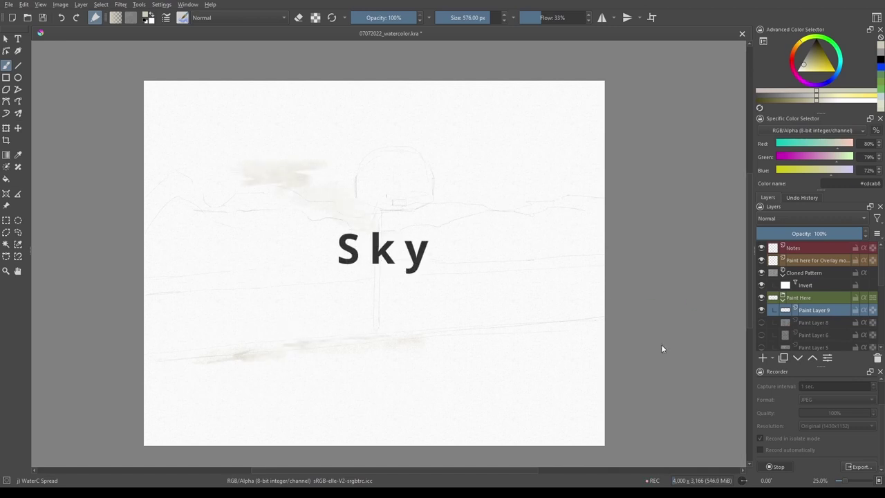
{"action": "left_click_drag", "start_coordinate": [490, 187], "coordinate": [596, 178]}
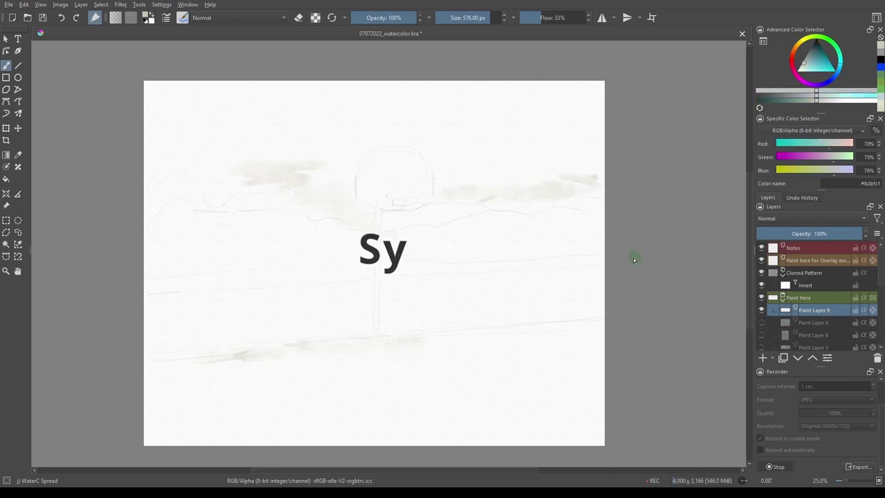
{"action": "mouse_move", "coordinate": [491, 184]}
{"action": "left_mouse_down"}
{"action": "mouse_move", "coordinate": [589, 159]}
{"action": "mouse_move", "coordinate": [456, 152]}
{"action": "mouse_move", "coordinate": [498, 182]}
{"action": "mouse_move", "coordinate": [591, 125]}
{"action": "mouse_move", "coordinate": [567, 120]}
{"action": "mouse_move", "coordinate": [594, 91]}
{"action": "mouse_move", "coordinate": [560, 128]}
{"action": "mouse_move", "coordinate": [571, 192]}
{"action": "mouse_move", "coordinate": [534, 215]}
{"action": "mouse_move", "coordinate": [500, 217]}
{"action": "mouse_move", "coordinate": [463, 111]}
{"action": "mouse_move", "coordinate": [161, 85]}
{"action": "mouse_move", "coordinate": [144, 198]}
{"action": "mouse_move", "coordinate": [189, 161]}
{"action": "mouse_move", "coordinate": [308, 182]}
{"action": "mouse_move", "coordinate": [225, 146]}
{"action": "mouse_move", "coordinate": [199, 208]}
{"action": "mouse_move", "coordinate": [140, 212]}
{"action": "mouse_move", "coordinate": [233, 208]}
{"action": "mouse_move", "coordinate": [277, 240]}
{"action": "mouse_move", "coordinate": [176, 175]}
{"action": "mouse_move", "coordinate": [286, 159]}
{"action": "mouse_move", "coordinate": [311, 143]}
{"action": "mouse_move", "coordinate": [420, 211]}
{"action": "left_mouse_up"}
{"action": "mouse_move", "coordinate": [178, 170]}
{"action": "left_mouse_down"}
{"action": "mouse_move", "coordinate": [249, 194]}
{"action": "mouse_move", "coordinate": [163, 208]}
{"action": "mouse_move", "coordinate": [332, 223]}
{"action": "mouse_move", "coordinate": [235, 225]}
{"action": "mouse_move", "coordinate": [583, 214]}
{"action": "mouse_move", "coordinate": [560, 233]}
{"action": "mouse_move", "coordinate": [445, 224]}
{"action": "left_mouse_up"}
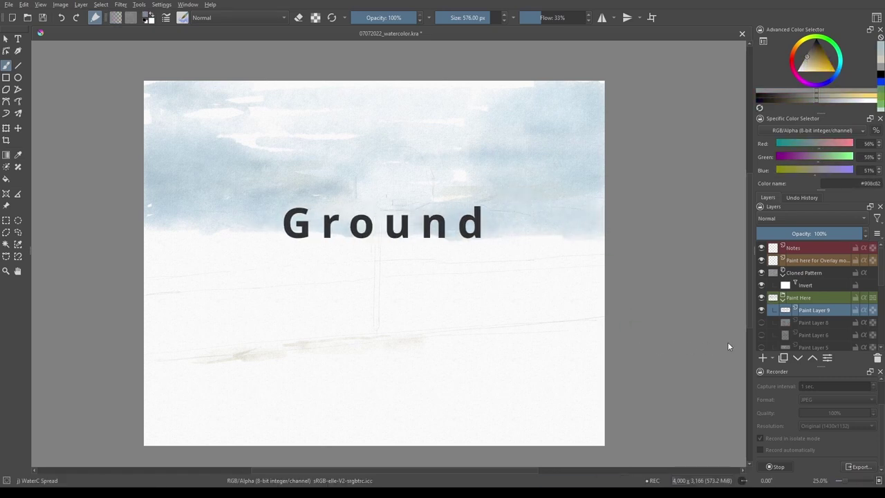
- Wash the lower ground in a darker bluish grey, then paint a green band below the horizon
{"action": "mouse_move", "coordinate": [421, 351]}
{"action": "left_mouse_down"}
{"action": "mouse_move", "coordinate": [545, 339]}
{"action": "mouse_move", "coordinate": [543, 326]}
{"action": "mouse_move", "coordinate": [296, 350]}
{"action": "mouse_move", "coordinate": [433, 369]}
{"action": "mouse_move", "coordinate": [575, 332]}
{"action": "mouse_move", "coordinate": [228, 381]}
{"action": "mouse_move", "coordinate": [577, 403]}
{"action": "mouse_move", "coordinate": [591, 360]}
{"action": "mouse_move", "coordinate": [543, 424]}
{"action": "mouse_move", "coordinate": [555, 394]}
{"action": "mouse_move", "coordinate": [453, 377]}
{"action": "mouse_move", "coordinate": [381, 397]}
{"action": "mouse_move", "coordinate": [135, 369]}
{"action": "mouse_move", "coordinate": [178, 419]}
{"action": "mouse_move", "coordinate": [243, 405]}
{"action": "mouse_move", "coordinate": [217, 426]}
{"action": "mouse_move", "coordinate": [491, 409]}
{"action": "mouse_move", "coordinate": [170, 372]}
{"action": "mouse_move", "coordinate": [259, 363]}
{"action": "mouse_move", "coordinate": [164, 424]}
{"action": "mouse_move", "coordinate": [259, 385]}
{"action": "mouse_move", "coordinate": [516, 362]}
{"action": "mouse_move", "coordinate": [549, 438]}
{"action": "left_mouse_up"}
{"action": "key", "text": "k"}
{"action": "key", "text": "k"}
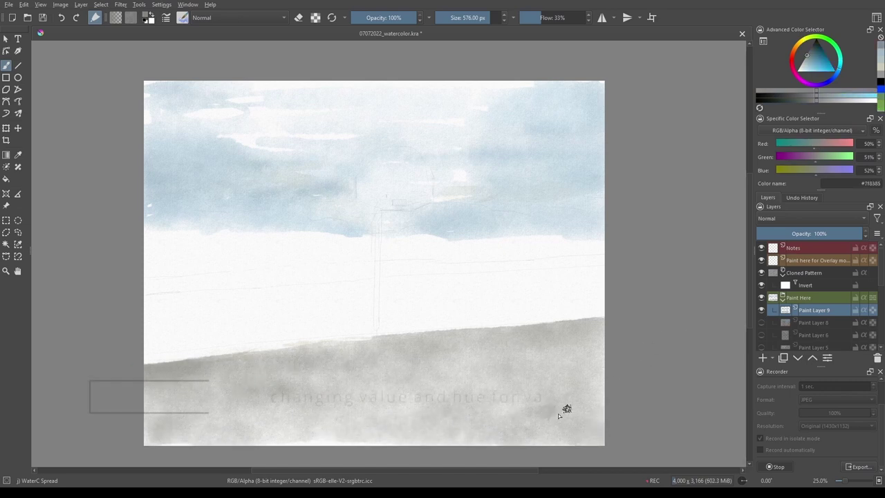
{"action": "mouse_move", "coordinate": [554, 425]}
{"action": "left_mouse_down"}
{"action": "mouse_move", "coordinate": [450, 435]}
{"action": "mouse_move", "coordinate": [544, 348]}
{"action": "mouse_move", "coordinate": [605, 417]}
{"action": "mouse_move", "coordinate": [520, 334]}
{"action": "mouse_move", "coordinate": [369, 361]}
{"action": "left_mouse_up"}
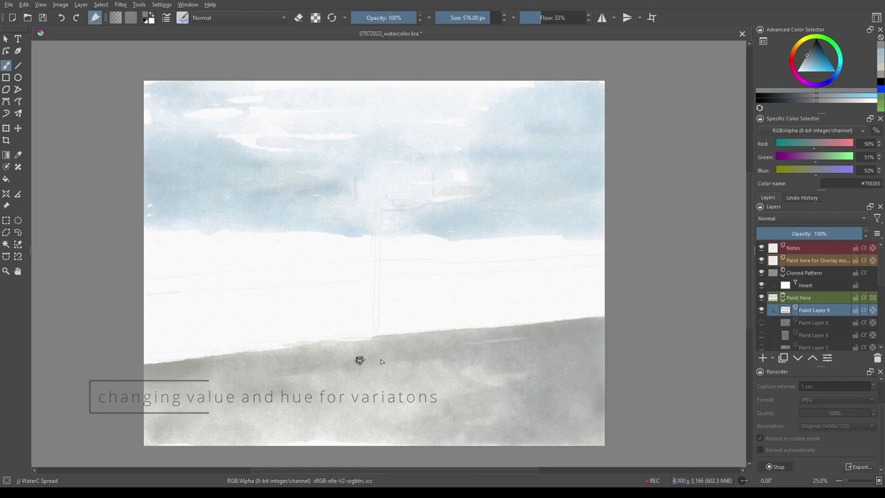
{"action": "mouse_move", "coordinate": [478, 346]}
{"action": "left_mouse_down"}
{"action": "mouse_move", "coordinate": [597, 431]}
{"action": "mouse_move", "coordinate": [310, 437]}
{"action": "mouse_move", "coordinate": [330, 438]}
{"action": "left_mouse_up"}
{"action": "mouse_move", "coordinate": [330, 304]}
{"action": "left_mouse_down"}
{"action": "mouse_move", "coordinate": [376, 307]}
{"action": "mouse_move", "coordinate": [421, 321]}
{"action": "mouse_move", "coordinate": [401, 328]}
{"action": "mouse_move", "coordinate": [421, 330]}
{"action": "mouse_move", "coordinate": [536, 315]}
{"action": "left_mouse_up"}
{"action": "mouse_move", "coordinate": [435, 306]}
{"action": "left_mouse_down"}
{"action": "mouse_move", "coordinate": [316, 311]}
{"action": "mouse_move", "coordinate": [367, 310]}
{"action": "mouse_move", "coordinate": [288, 325]}
{"action": "mouse_move", "coordinate": [365, 332]}
{"action": "mouse_move", "coordinate": [233, 348]}
{"action": "mouse_move", "coordinate": [217, 332]}
{"action": "mouse_move", "coordinate": [273, 346]}
{"action": "mouse_move", "coordinate": [191, 318]}
{"action": "mouse_move", "coordinate": [357, 312]}
{"action": "mouse_move", "coordinate": [434, 281]}
{"action": "mouse_move", "coordinate": [412, 293]}
{"action": "mouse_move", "coordinate": [437, 316]}
{"action": "mouse_move", "coordinate": [489, 322]}
{"action": "mouse_move", "coordinate": [563, 291]}
{"action": "mouse_move", "coordinate": [569, 268]}
{"action": "mouse_move", "coordinate": [525, 310]}
{"action": "mouse_move", "coordinate": [451, 321]}
{"action": "mouse_move", "coordinate": [234, 317]}
{"action": "mouse_move", "coordinate": [256, 298]}
{"action": "mouse_move", "coordinate": [224, 296]}
{"action": "mouse_move", "coordinate": [345, 297]}
{"action": "mouse_move", "coordinate": [159, 307]}
{"action": "mouse_move", "coordinate": [148, 343]}
{"action": "mouse_move", "coordinate": [168, 340]}
{"action": "mouse_move", "coordinate": [158, 289]}
{"action": "mouse_move", "coordinate": [514, 267]}
{"action": "mouse_move", "coordinate": [443, 293]}
{"action": "mouse_move", "coordinate": [262, 298]}
{"action": "mouse_move", "coordinate": [156, 354]}
{"action": "mouse_move", "coordinate": [192, 356]}
{"action": "mouse_move", "coordinate": [196, 346]}
{"action": "mouse_move", "coordinate": [168, 345]}
{"action": "left_mouse_up"}
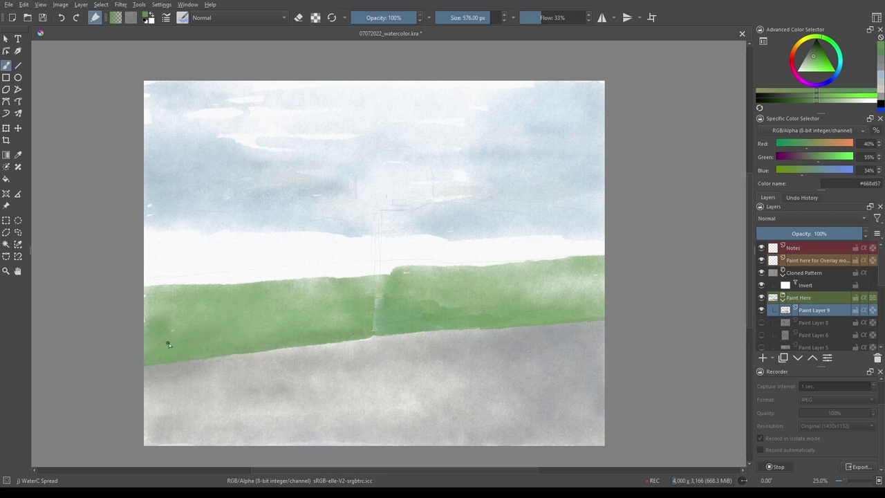
- Tidy the grass band's top edge, then stroke a duller, darker green along its bottom
{"action": "mouse_move", "coordinate": [303, 285]}
{"action": "left_mouse_down"}
{"action": "mouse_move", "coordinate": [270, 293]}
{"action": "mouse_move", "coordinate": [287, 279]}
{"action": "left_mouse_up"}
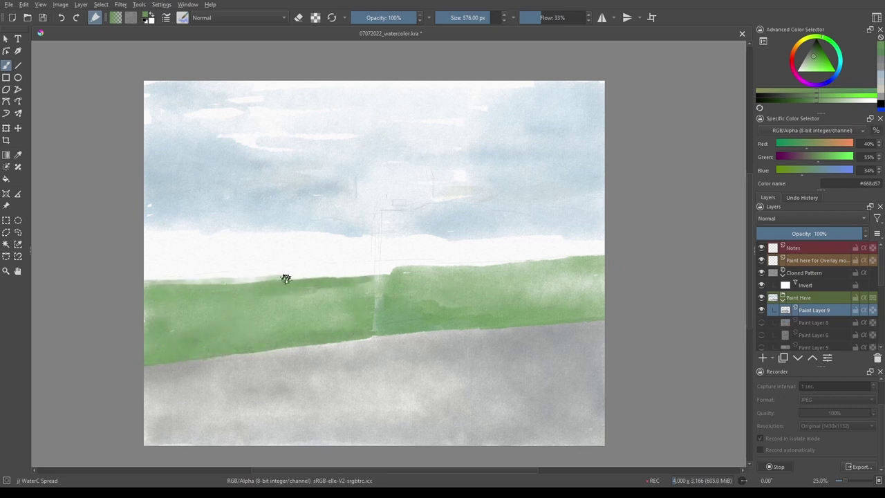
{"action": "mouse_move", "coordinate": [418, 268]}
{"action": "left_mouse_down"}
{"action": "mouse_move", "coordinate": [579, 275]}
{"action": "mouse_move", "coordinate": [563, 276]}
{"action": "mouse_move", "coordinate": [595, 263]}
{"action": "mouse_move", "coordinate": [575, 288]}
{"action": "mouse_move", "coordinate": [512, 295]}
{"action": "mouse_move", "coordinate": [553, 284]}
{"action": "mouse_move", "coordinate": [468, 328]}
{"action": "left_mouse_up"}
{"action": "key", "text": "k"}
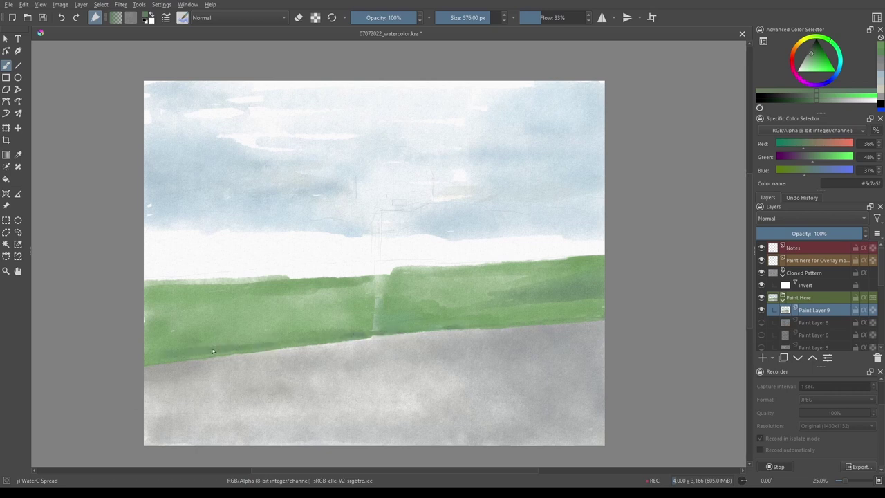
{"action": "left_click_drag", "start_coordinate": [296, 344], "coordinate": [158, 349]}
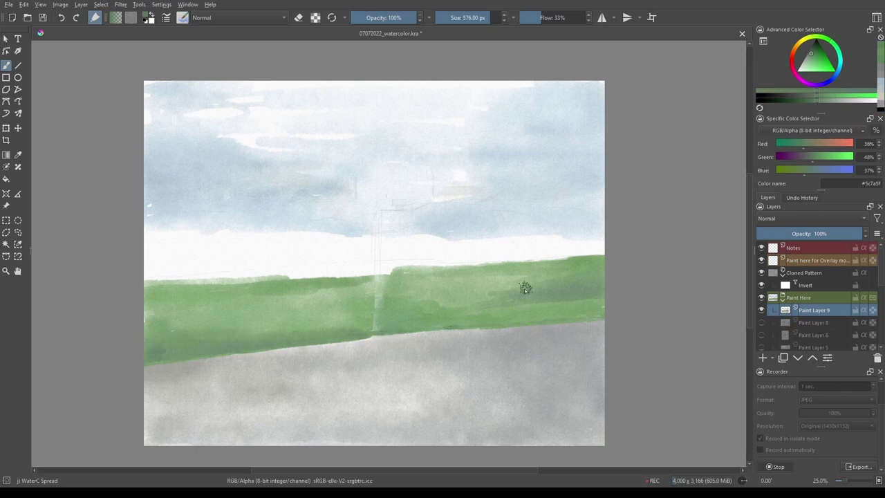
{"action": "mouse_move", "coordinate": [270, 289]}
{"action": "left_mouse_down"}
{"action": "mouse_move", "coordinate": [579, 274]}
{"action": "mouse_move", "coordinate": [514, 283]}
{"action": "mouse_move", "coordinate": [525, 269]}
{"action": "left_mouse_up"}
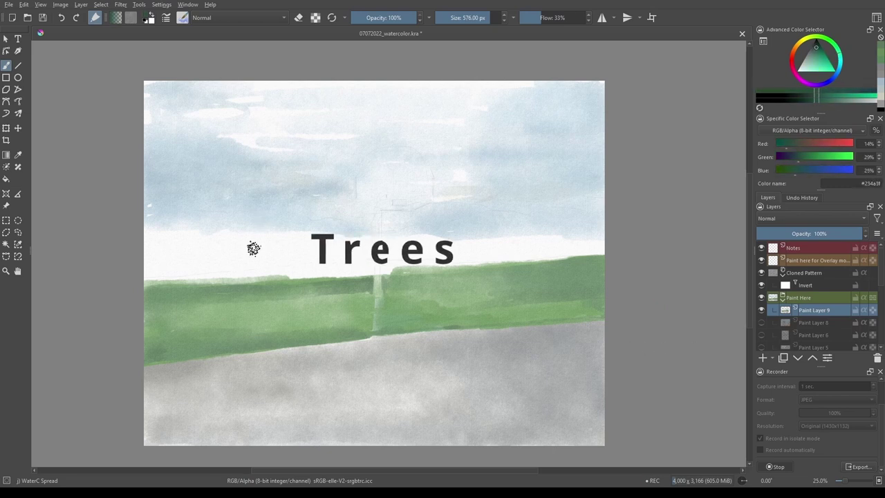
- Paint dark green tree masses along the horizon either side of the pole, deepening the crowns
{"action": "mouse_move", "coordinate": [253, 249]}
{"action": "left_mouse_down"}
{"action": "mouse_move", "coordinate": [208, 277]}
{"action": "mouse_move", "coordinate": [163, 286]}
{"action": "mouse_move", "coordinate": [190, 262]}
{"action": "mouse_move", "coordinate": [181, 210]}
{"action": "mouse_move", "coordinate": [148, 243]}
{"action": "mouse_move", "coordinate": [166, 222]}
{"action": "mouse_move", "coordinate": [201, 264]}
{"action": "mouse_move", "coordinate": [221, 239]}
{"action": "mouse_move", "coordinate": [214, 241]}
{"action": "mouse_move", "coordinate": [361, 271]}
{"action": "mouse_move", "coordinate": [352, 233]}
{"action": "mouse_move", "coordinate": [366, 237]}
{"action": "mouse_move", "coordinate": [298, 257]}
{"action": "mouse_move", "coordinate": [281, 229]}
{"action": "mouse_move", "coordinate": [325, 235]}
{"action": "mouse_move", "coordinate": [263, 269]}
{"action": "mouse_move", "coordinate": [325, 255]}
{"action": "mouse_move", "coordinate": [277, 222]}
{"action": "mouse_move", "coordinate": [318, 266]}
{"action": "mouse_move", "coordinate": [352, 276]}
{"action": "mouse_move", "coordinate": [283, 283]}
{"action": "left_mouse_up"}
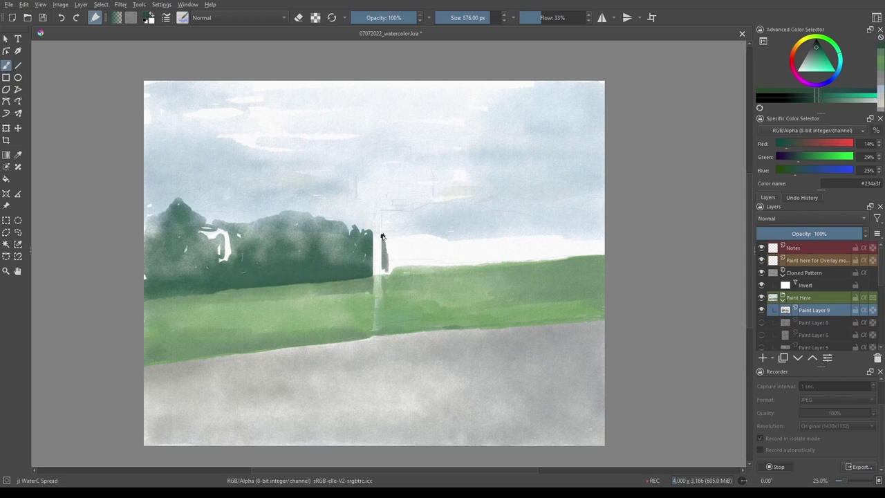
{"action": "mouse_move", "coordinate": [388, 275]}
{"action": "left_mouse_down"}
{"action": "mouse_move", "coordinate": [411, 246]}
{"action": "mouse_move", "coordinate": [391, 235]}
{"action": "mouse_move", "coordinate": [417, 246]}
{"action": "mouse_move", "coordinate": [573, 253]}
{"action": "mouse_move", "coordinate": [422, 242]}
{"action": "mouse_move", "coordinate": [594, 243]}
{"action": "mouse_move", "coordinate": [471, 256]}
{"action": "mouse_move", "coordinate": [553, 260]}
{"action": "left_mouse_up"}
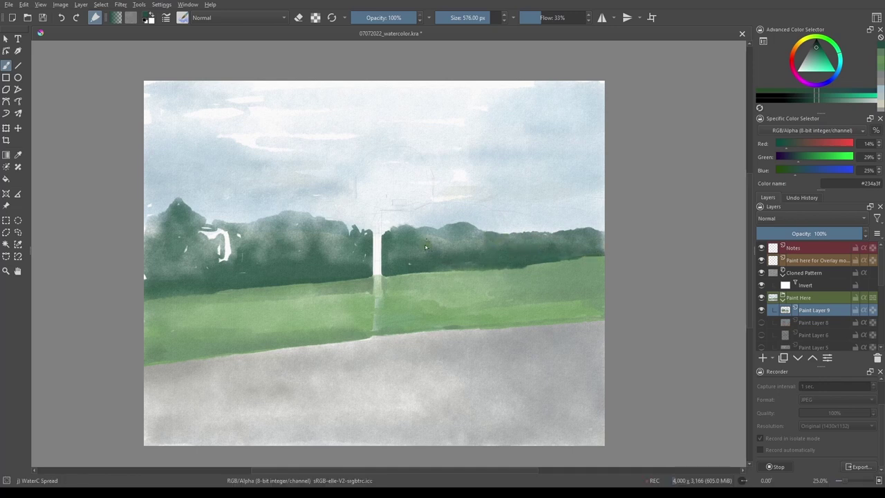
{"action": "left_click_drag", "start_coordinate": [424, 227], "coordinate": [347, 266]}
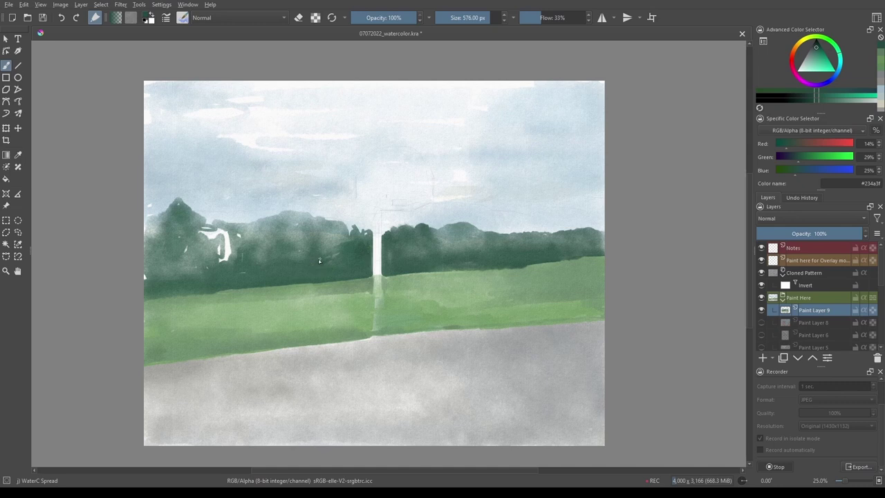
{"action": "mouse_move", "coordinate": [320, 231]}
{"action": "left_mouse_down"}
{"action": "mouse_move", "coordinate": [325, 218]}
{"action": "mouse_move", "coordinate": [300, 225]}
{"action": "left_mouse_up"}
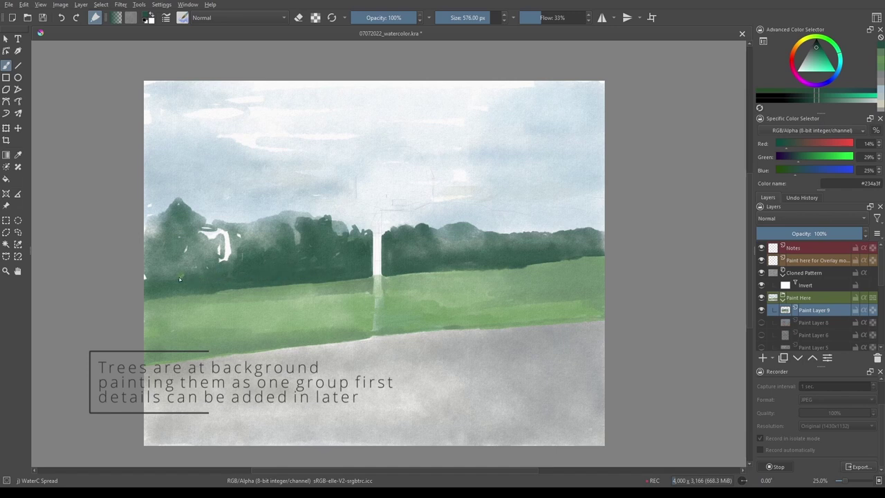
{"action": "mouse_move", "coordinate": [179, 279]}
{"action": "left_mouse_down"}
{"action": "mouse_move", "coordinate": [148, 284]}
{"action": "mouse_move", "coordinate": [155, 233]}
{"action": "left_mouse_up"}
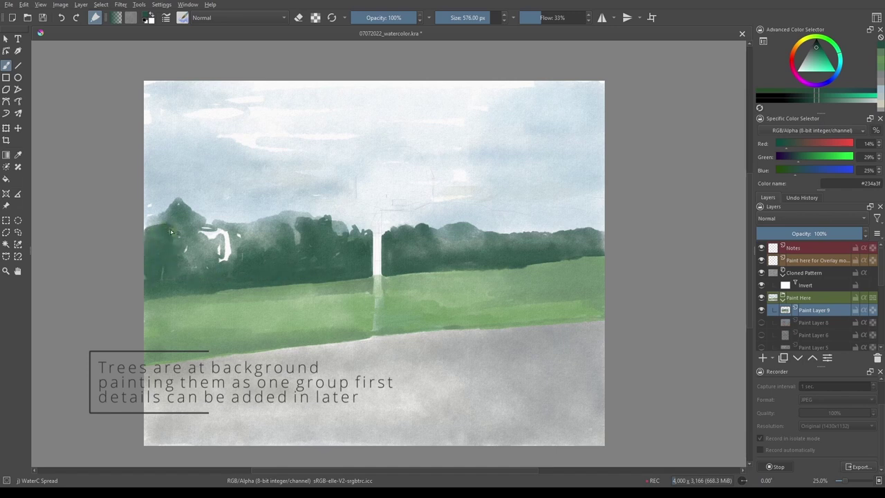
{"action": "mouse_move", "coordinate": [166, 197]}
{"action": "left_mouse_down"}
{"action": "mouse_move", "coordinate": [185, 235]}
{"action": "mouse_move", "coordinate": [240, 239]}
{"action": "left_mouse_up"}
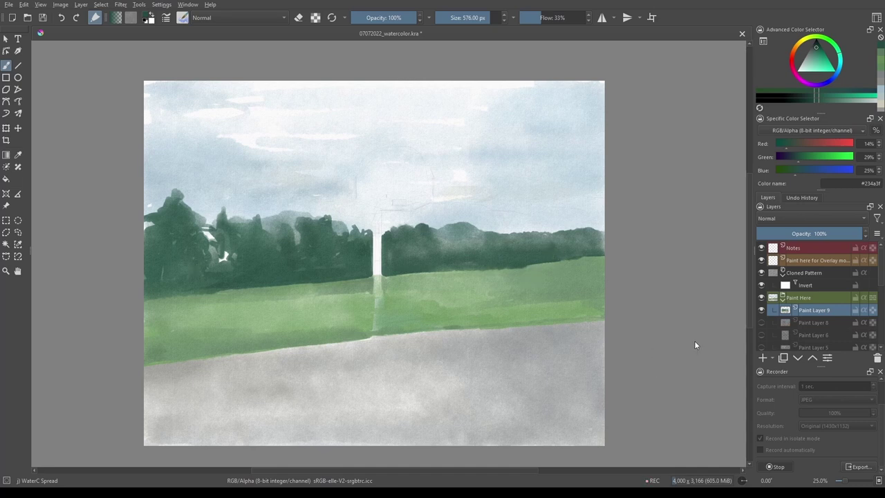
- Lighten the green twice and dab highlights onto the left trees
{"action": "key", "text": "l"}
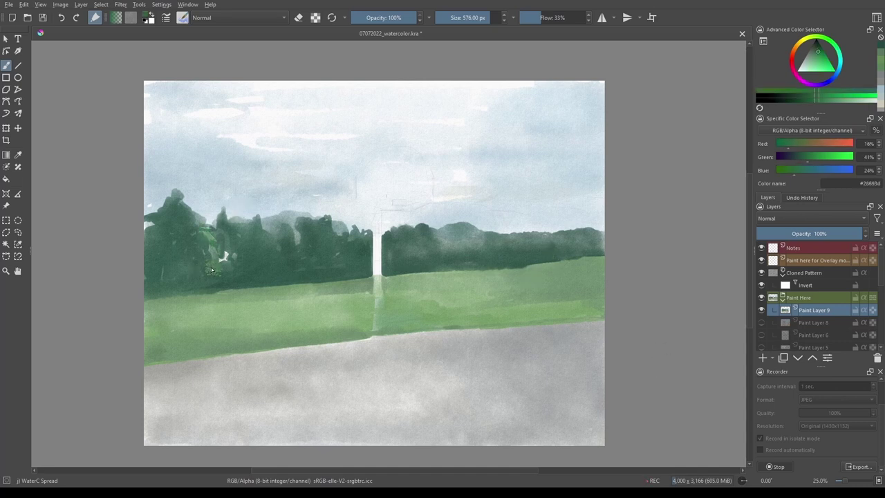
{"action": "key", "text": "l"}
{"action": "left_click_drag", "start_coordinate": [219, 257], "coordinate": [226, 256]}
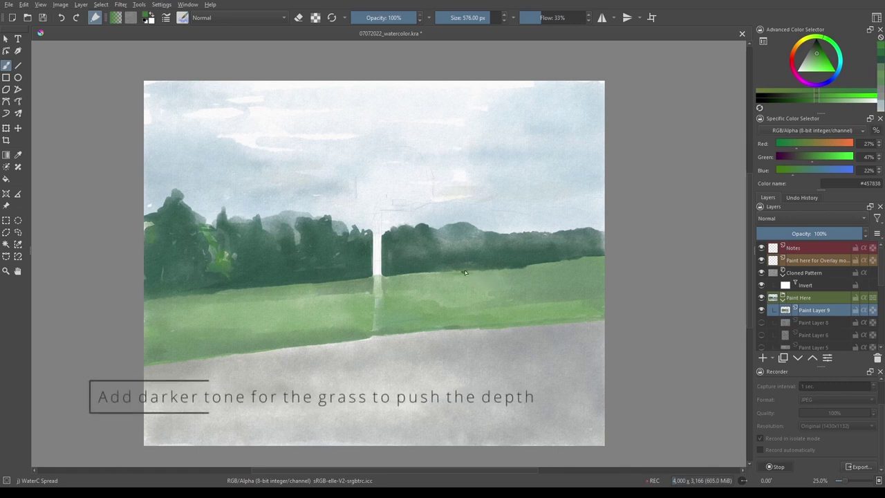
- Add darker green horizontal strokes across the upper and lower grass
{"action": "left_click_drag", "start_coordinate": [429, 272], "coordinate": [473, 278]}
{"action": "left_click_drag", "start_coordinate": [387, 278], "coordinate": [583, 273]}
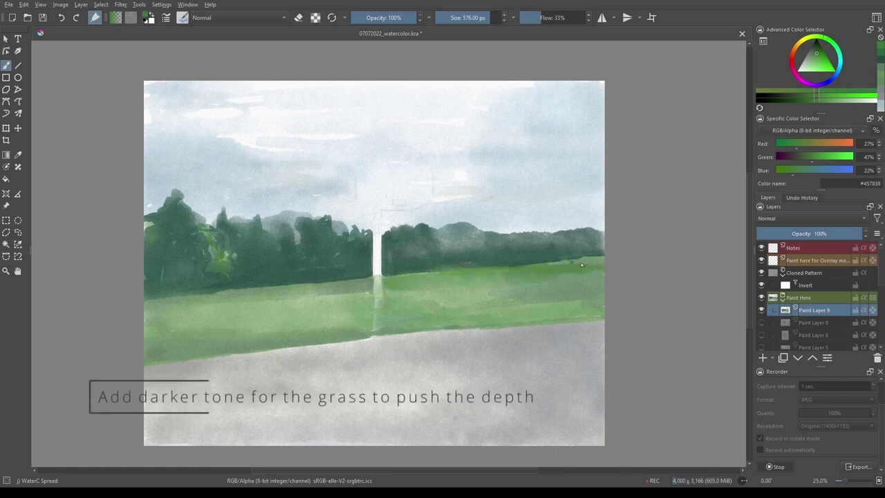
{"action": "left_click_drag", "start_coordinate": [204, 326], "coordinate": [260, 328]}
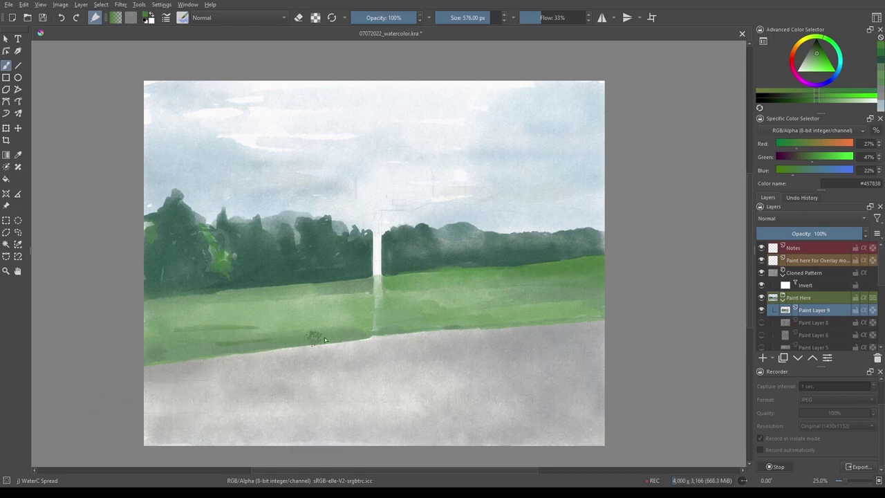
{"action": "left_click_drag", "start_coordinate": [359, 337], "coordinate": [588, 316]}
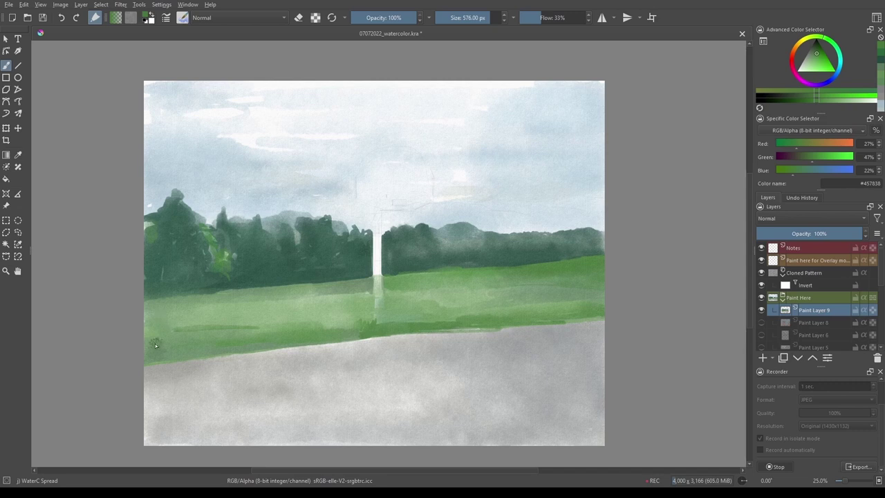
- Sample the grass green, darken it, paint a dark grass–ground edge, then undo that stroke
{"action": "left_click", "coordinate": [332, 291], "text": "ctrl"}
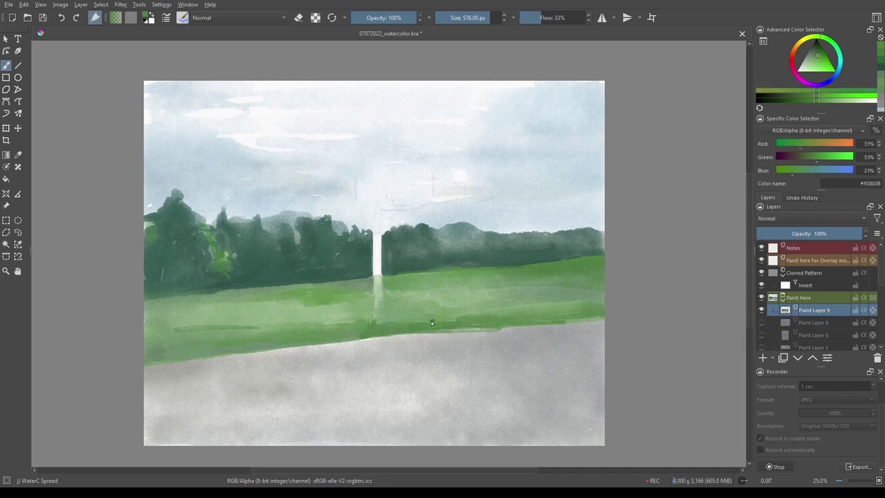
{"action": "key", "text": "k"}
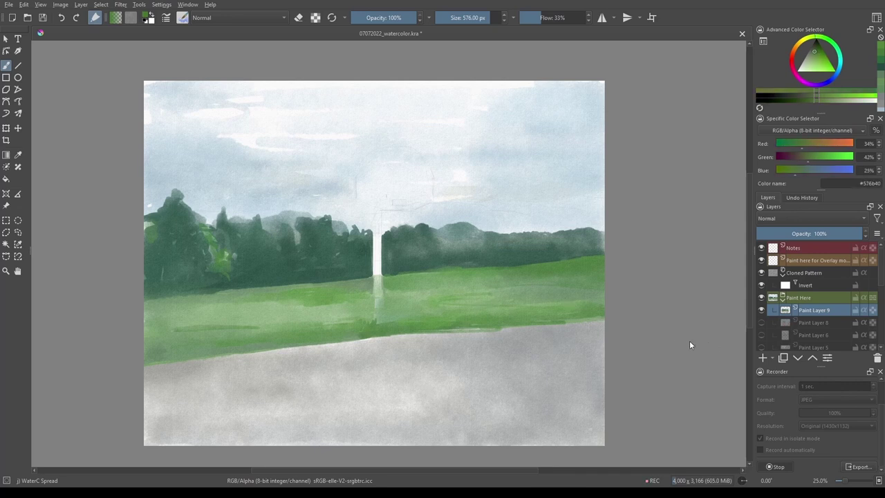
{"action": "key", "text": "k"}
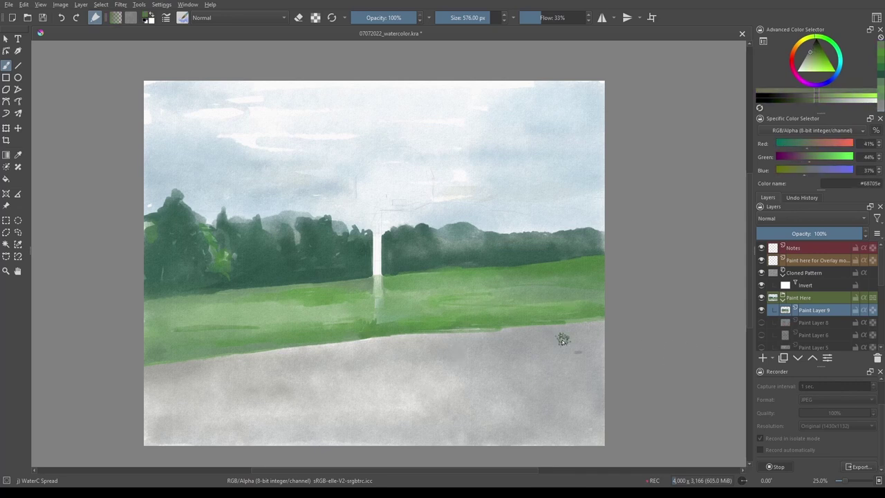
{"action": "left_click_drag", "start_coordinate": [567, 323], "coordinate": [443, 333]}
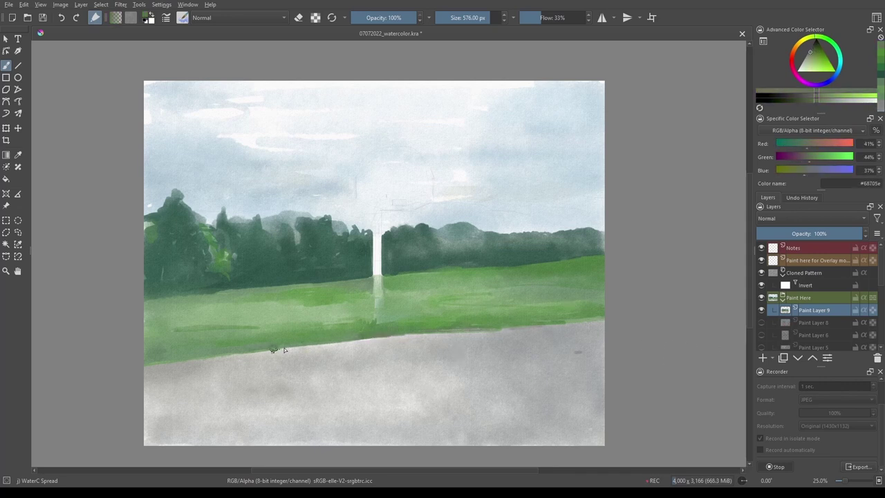
{"action": "key", "text": "ctrl+z"}
- Switch to WaterC Spread WideArea and repaint the road area with a darker grey wash
{"action": "right_click", "coordinate": [237, 349]}
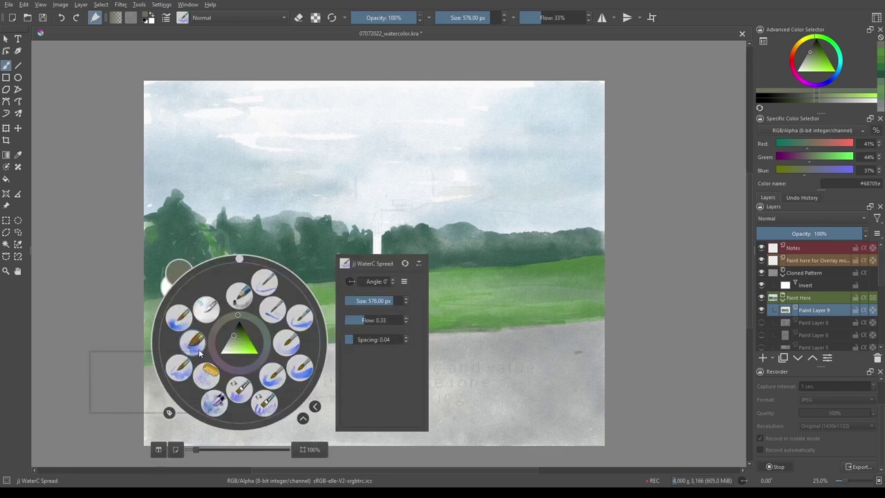
{"action": "left_click", "coordinate": [288, 361]}
{"action": "left_click_drag", "start_coordinate": [287, 360], "coordinate": [583, 369]}
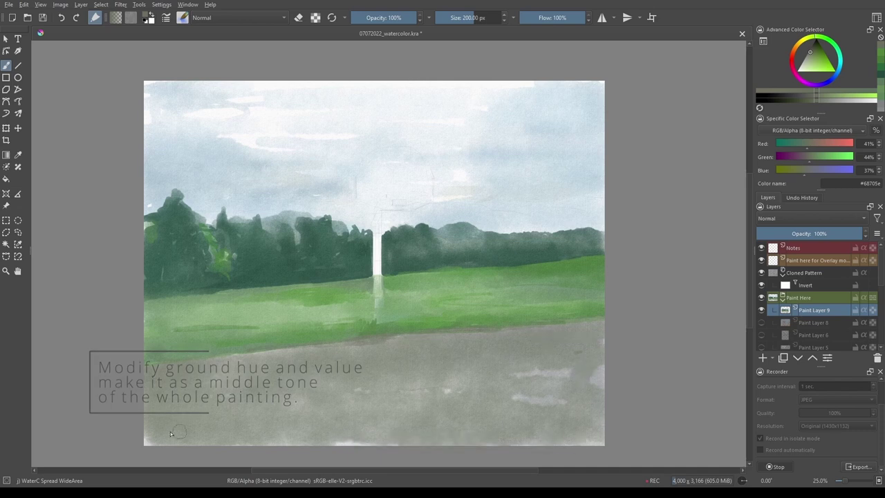
{"action": "left_click_drag", "start_coordinate": [583, 369], "coordinate": [598, 401]}
{"action": "left_click_drag", "start_coordinate": [338, 412], "coordinate": [594, 436]}
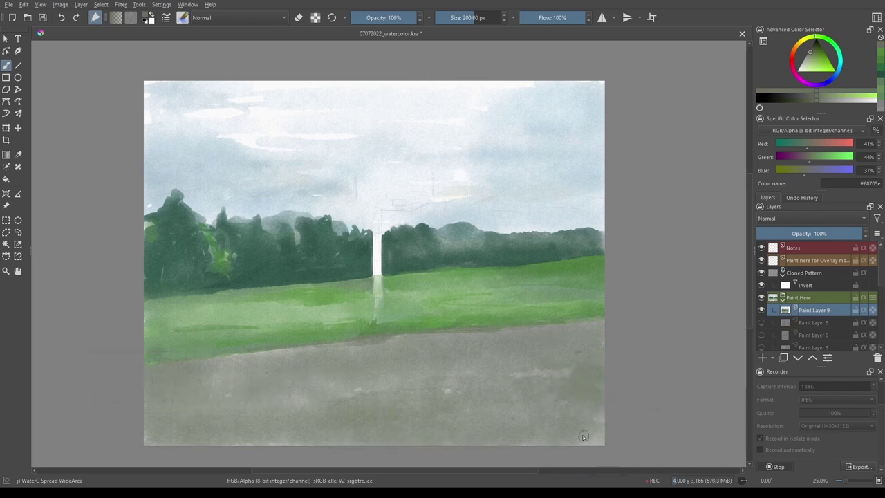
- Sample grey tones from the painting and darken the bottom of the ground
{"action": "left_click", "coordinate": [334, 410], "text": "ctrl"}
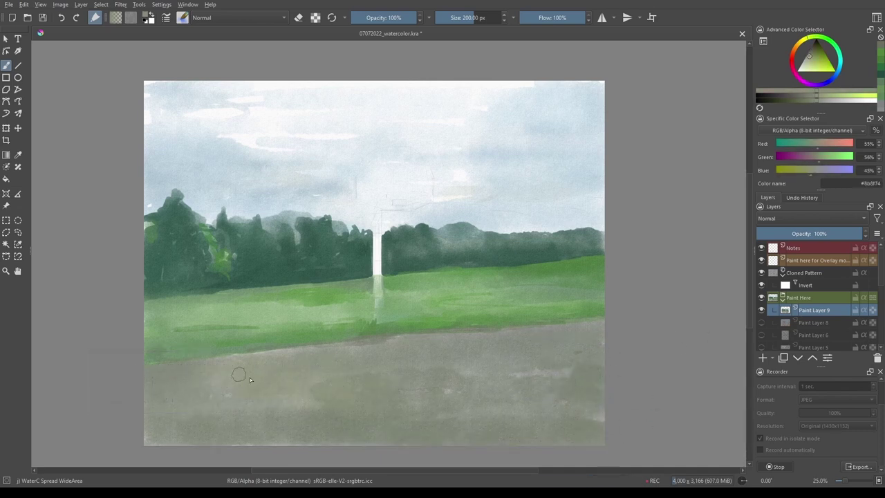
{"action": "left_click", "coordinate": [602, 433], "text": "ctrl"}
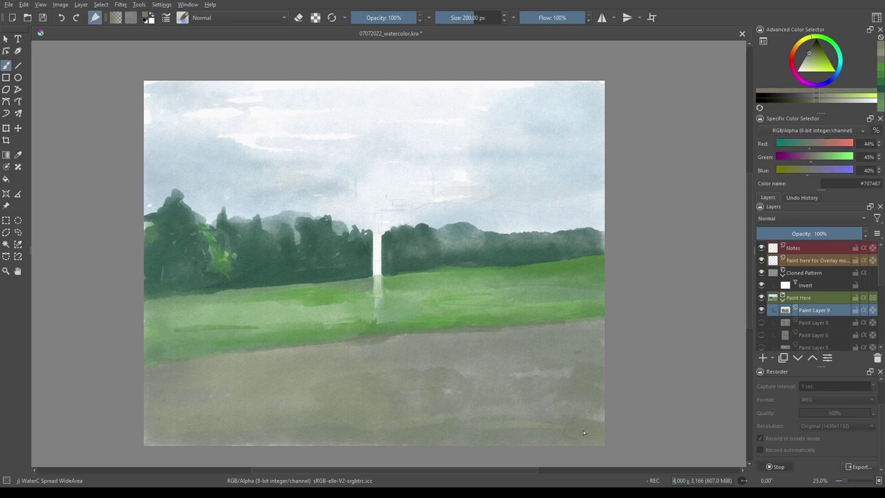
{"action": "mouse_move", "coordinate": [304, 432]}
{"action": "left_mouse_down"}
{"action": "mouse_move", "coordinate": [540, 380]}
{"action": "mouse_move", "coordinate": [603, 447]}
{"action": "left_mouse_up"}
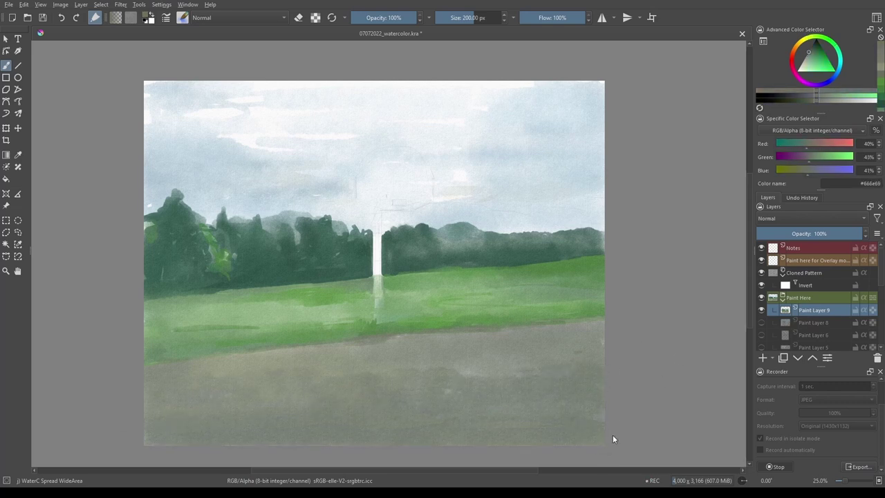
- With WaterC Spread and dark green, darken the right and left tree lines
{"action": "right_click", "coordinate": [458, 346]}
{"action": "left_click", "coordinate": [422, 294]}
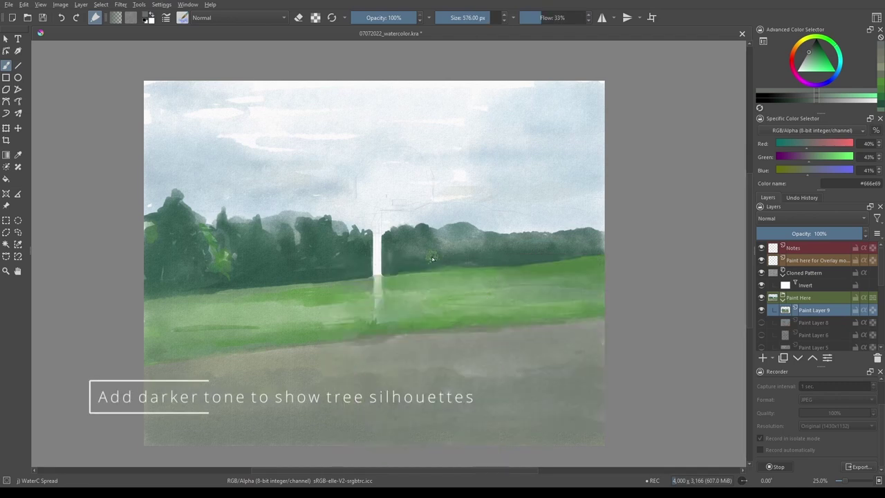
{"action": "left_click", "coordinate": [432, 260], "text": "ctrl"}
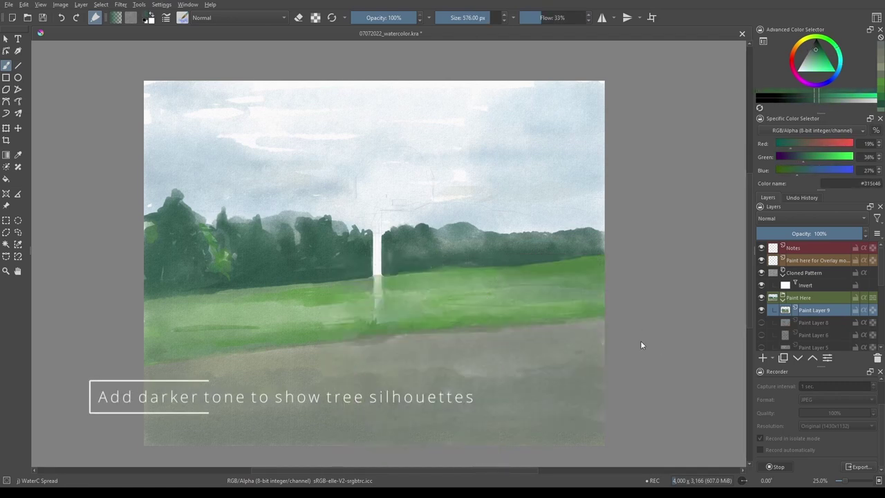
{"action": "left_click_drag", "start_coordinate": [484, 258], "coordinate": [457, 275]}
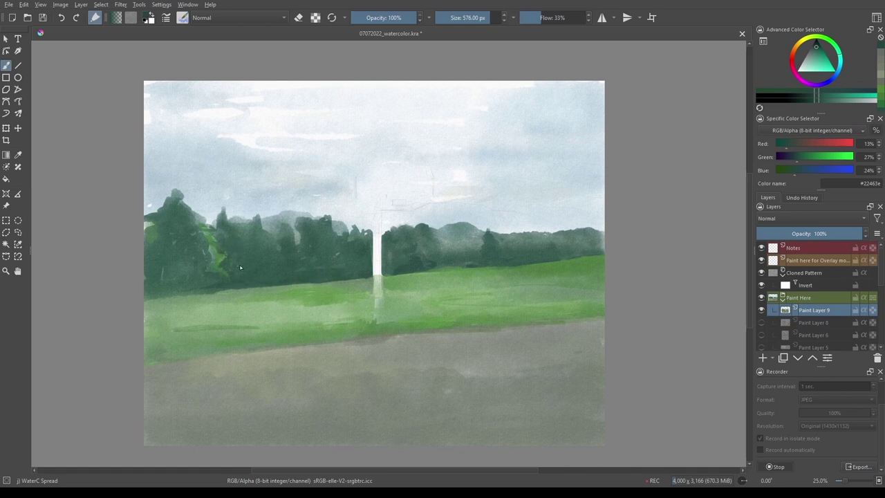
{"action": "left_click", "coordinate": [196, 281]}
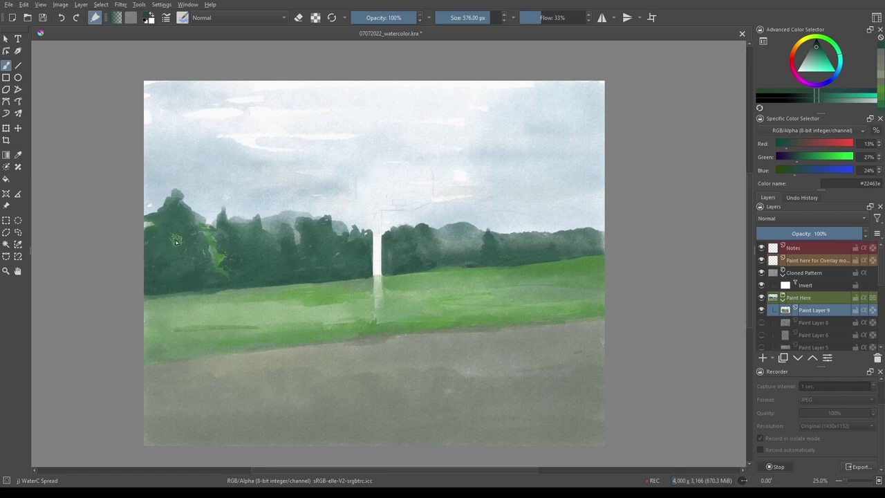
- Paint a narrow dark conifer shape with WaterC Basic Lines-Wet-Pattern, then darken the colour
{"action": "right_click", "coordinate": [225, 226]}
{"action": "left_click", "coordinate": [215, 284]}
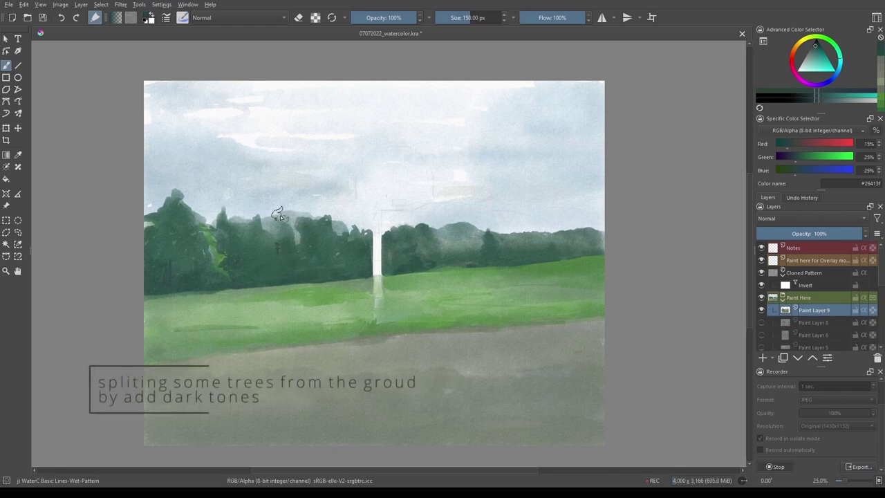
{"action": "left_click_drag", "start_coordinate": [276, 209], "coordinate": [278, 236]}
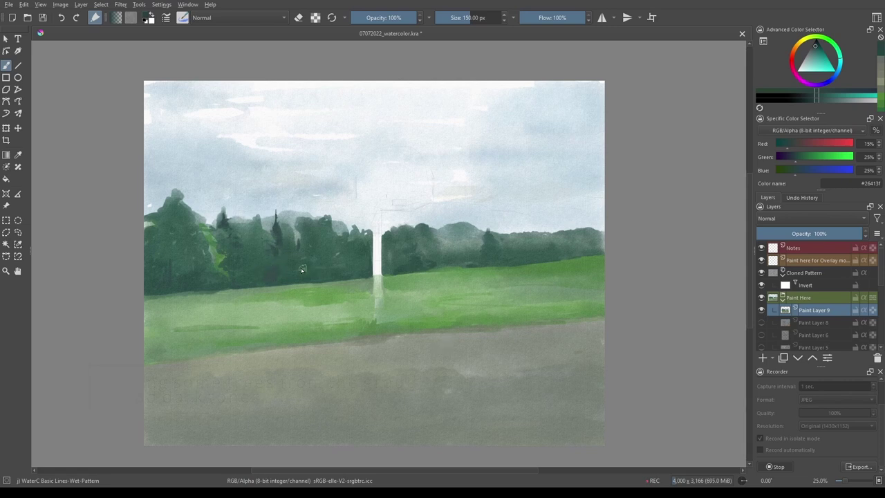
{"action": "key", "text": "k"}
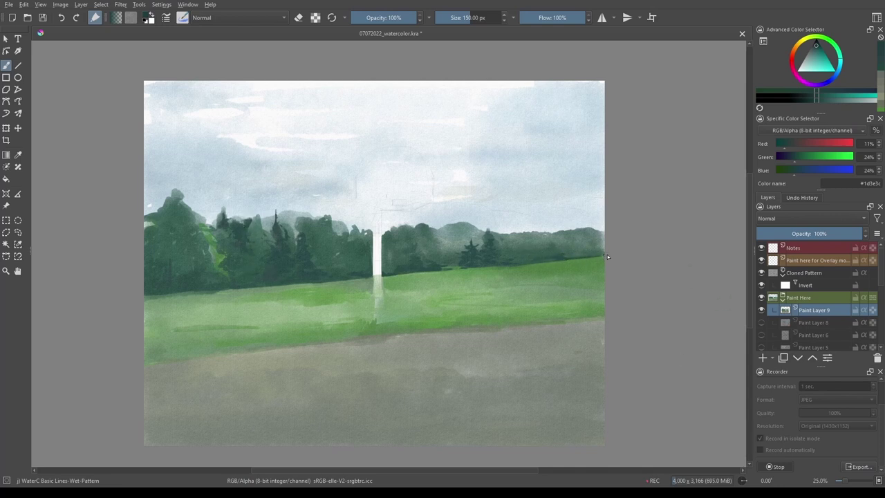
- Return to the wide WaterC Spread brush and sample a mid green from the grass
{"action": "right_click", "coordinate": [401, 273]}
{"action": "left_click", "coordinate": [348, 299]}
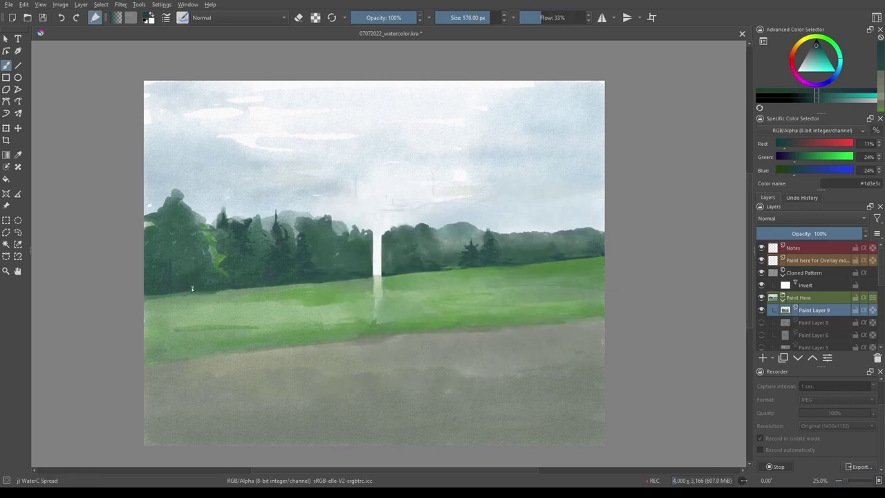
{"action": "left_click", "coordinate": [595, 322], "text": "ctrl"}
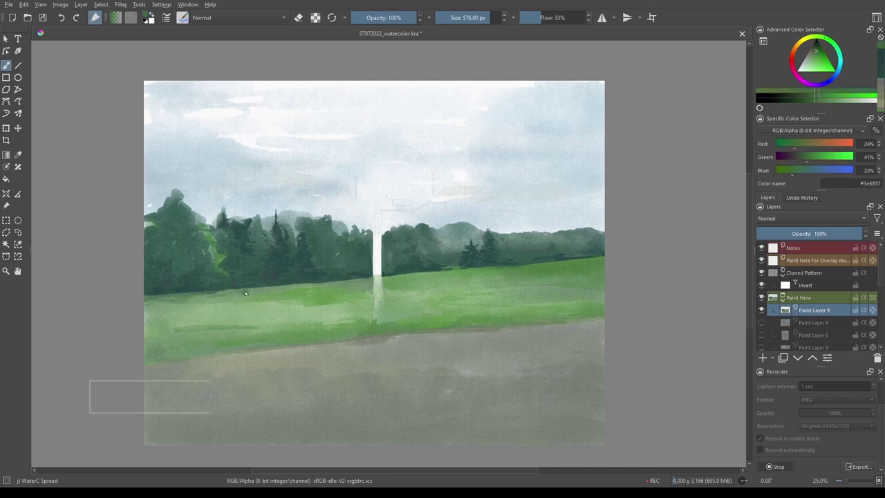
- Vary the grass with green strokes, then draw a dark teal line along the grass–ground edge
{"action": "mouse_move", "coordinate": [338, 312]}
{"action": "left_mouse_down"}
{"action": "mouse_move", "coordinate": [176, 318]}
{"action": "mouse_move", "coordinate": [332, 307]}
{"action": "left_mouse_up"}
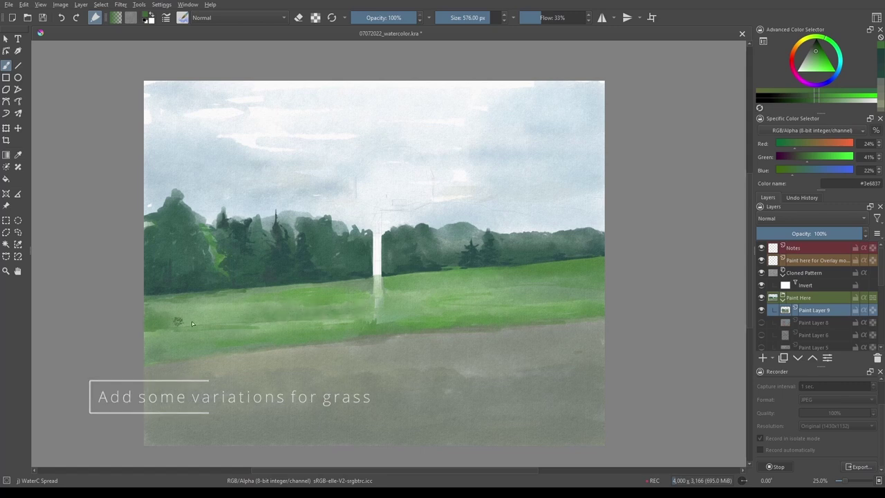
{"action": "mouse_move", "coordinate": [191, 321]}
{"action": "left_mouse_down"}
{"action": "mouse_move", "coordinate": [284, 317]}
{"action": "mouse_move", "coordinate": [151, 340]}
{"action": "left_mouse_up"}
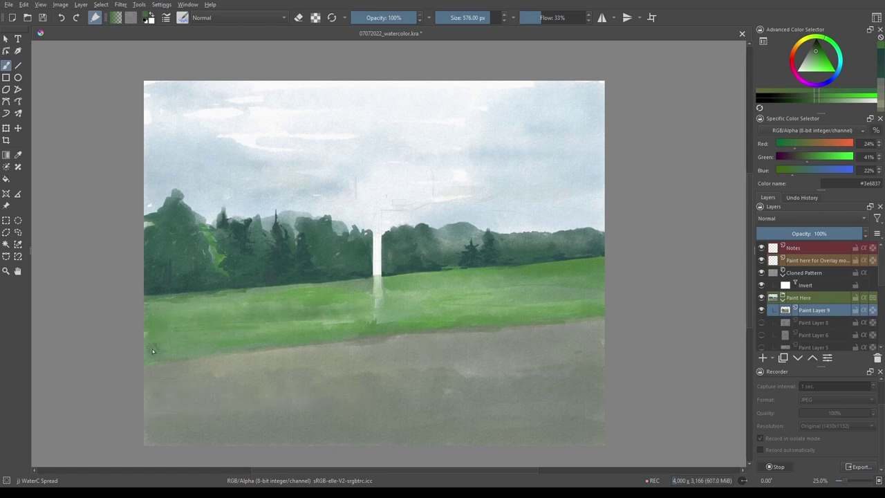
{"action": "right_click", "coordinate": [215, 345]}
{"action": "left_click", "coordinate": [218, 351]}
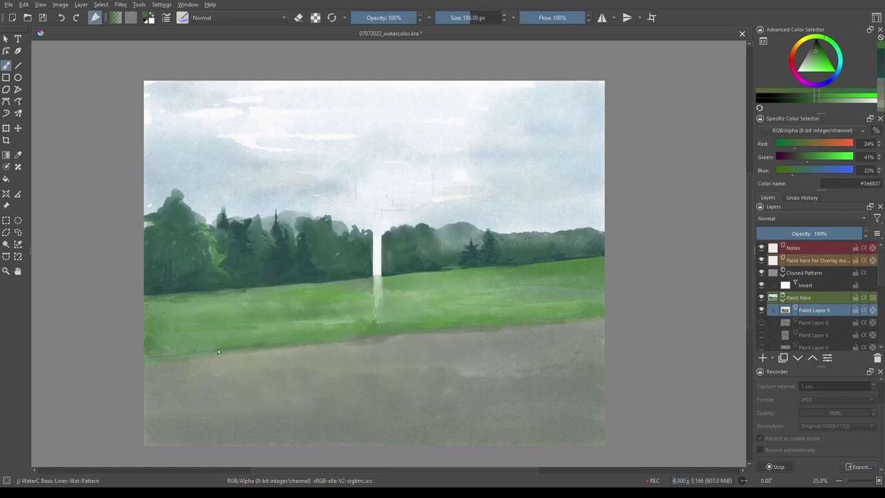
{"action": "left_click", "coordinate": [492, 361], "text": "ctrl"}
{"action": "left_click_drag", "start_coordinate": [201, 353], "coordinate": [261, 346]}
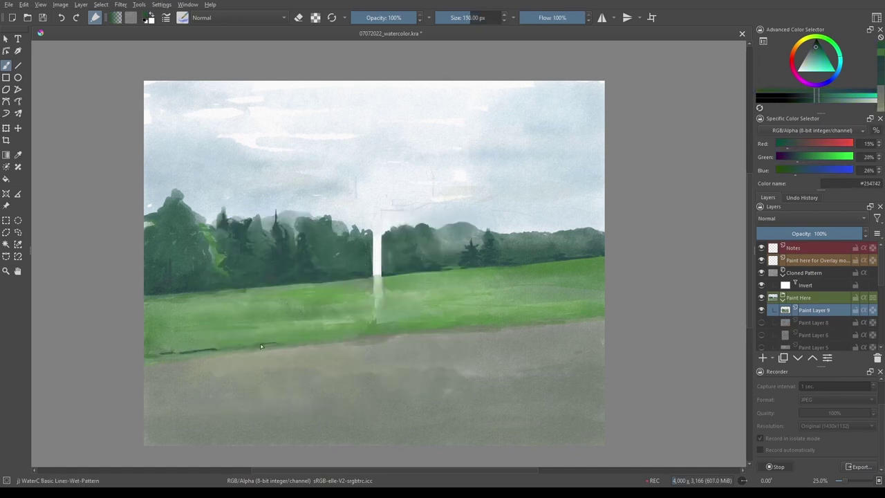
- Wash a lighter medium green over the grass near the post with the wide spread brush
{"action": "left_click", "coordinate": [177, 352], "text": "ctrl"}
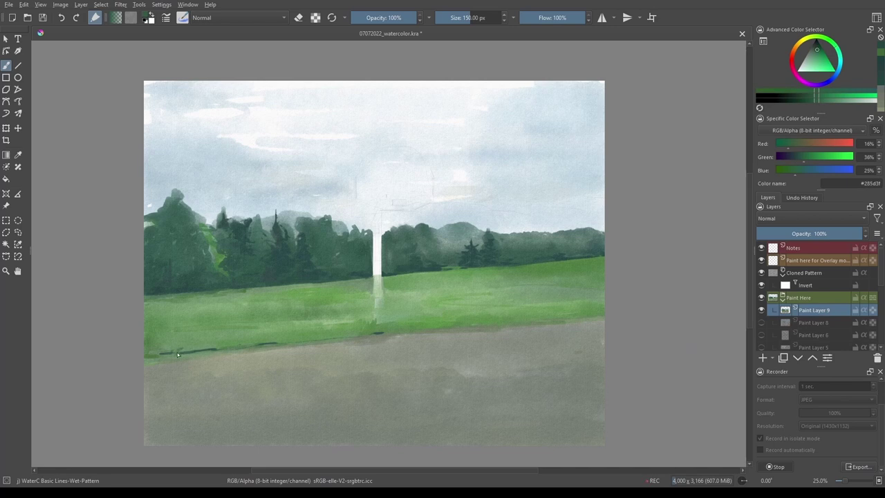
{"action": "right_click", "coordinate": [177, 352]}
{"action": "left_click", "coordinate": [172, 348]}
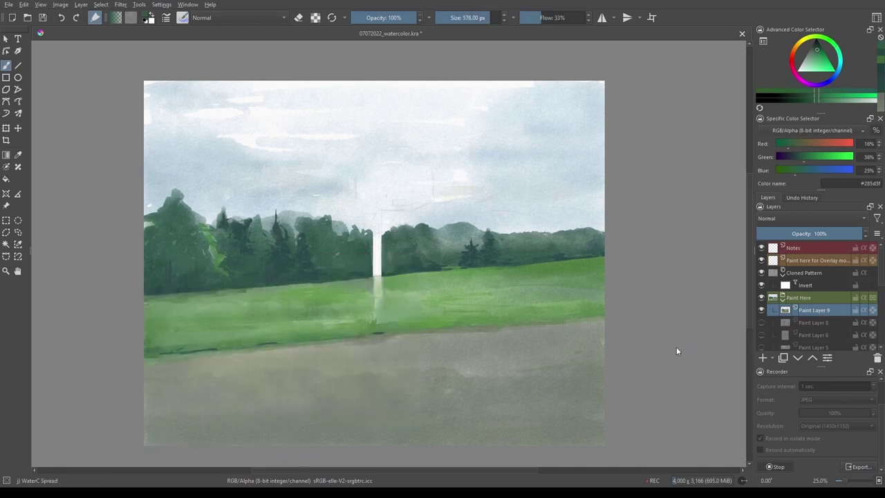
{"action": "key", "text": "l"}
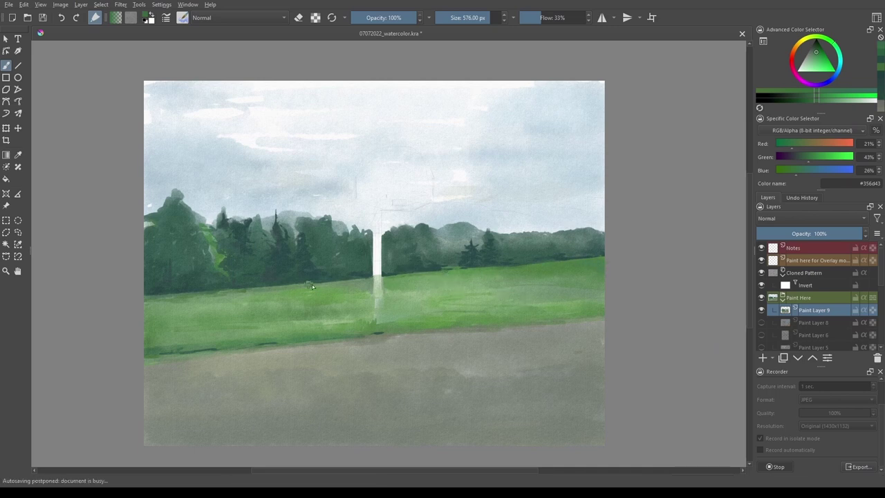
{"action": "mouse_move", "coordinate": [372, 304]}
{"action": "left_mouse_down"}
{"action": "mouse_move", "coordinate": [373, 287]}
{"action": "mouse_move", "coordinate": [368, 299]}
{"action": "left_mouse_up"}
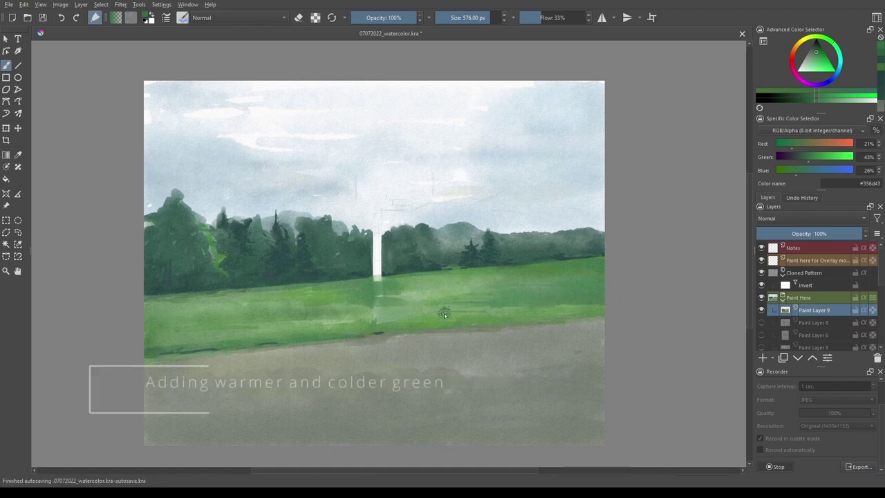
- Darken the grass near the right edge; try a deep teal stroke on the trees and undo it
{"action": "left_click_drag", "start_coordinate": [428, 328], "coordinate": [426, 327]}
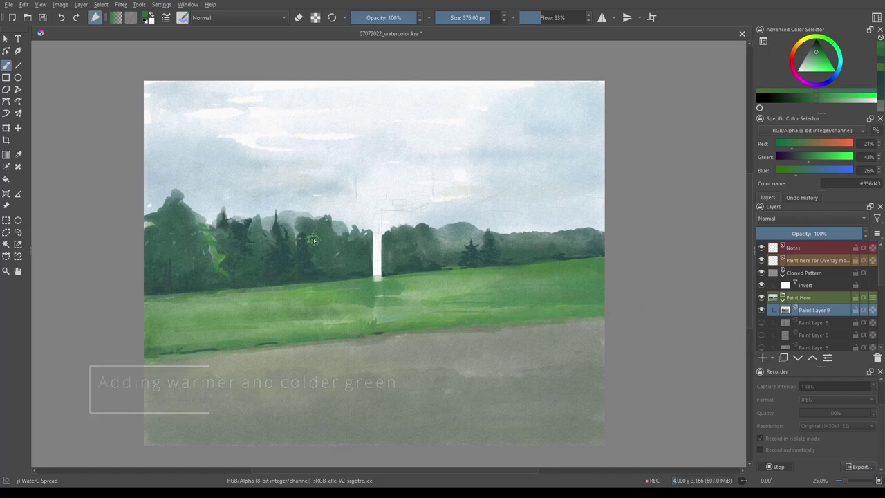
{"action": "key", "text": "k"}
{"action": "key", "text": "k"}
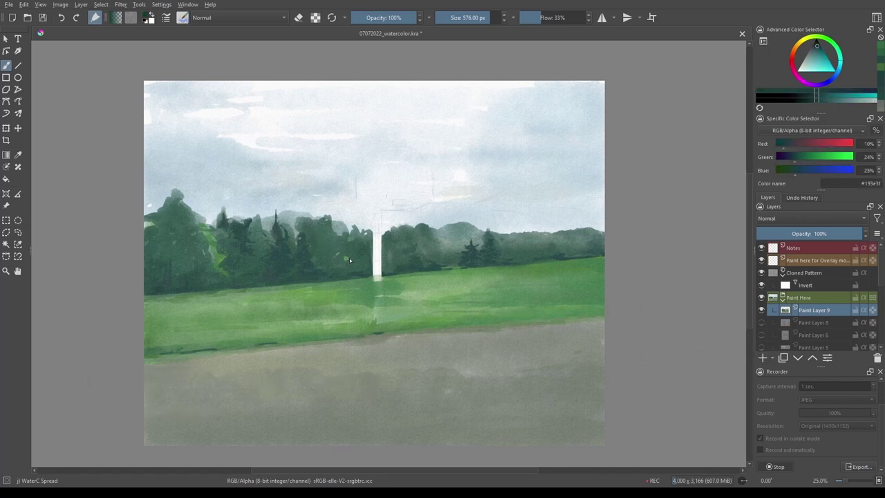
{"action": "left_click_drag", "start_coordinate": [349, 260], "coordinate": [336, 245]}
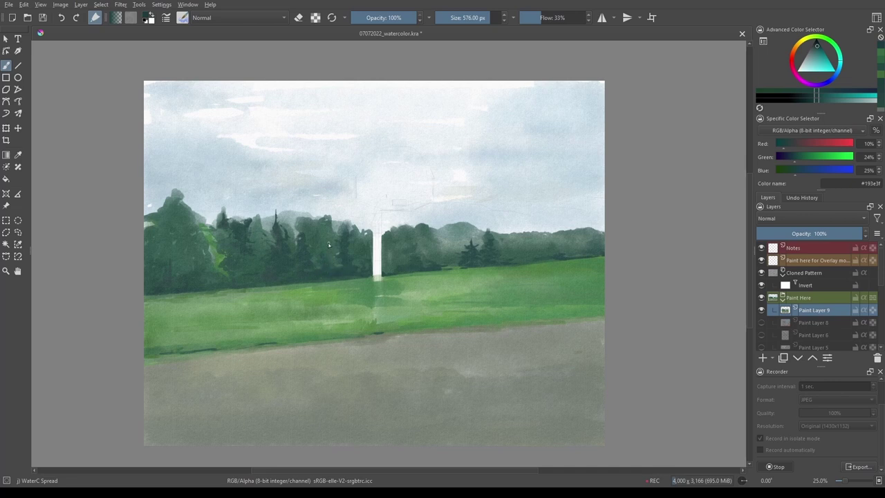
{"action": "key", "text": "ctrl+z"}
- Paint a dark blue-grey shadow along the base of the left trees
{"action": "left_click", "coordinate": [590, 335], "text": "ctrl"}
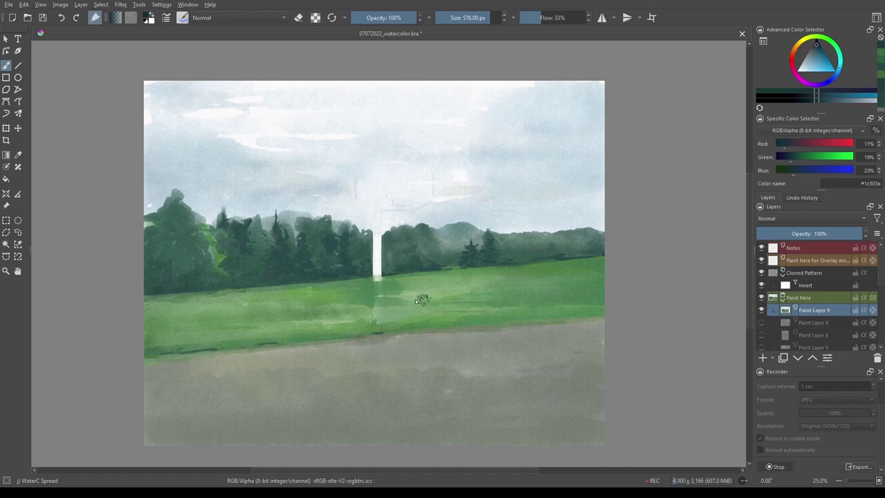
{"action": "mouse_move", "coordinate": [229, 287]}
{"action": "left_mouse_down"}
{"action": "mouse_move", "coordinate": [237, 275]}
{"action": "mouse_move", "coordinate": [274, 279]}
{"action": "left_mouse_up"}
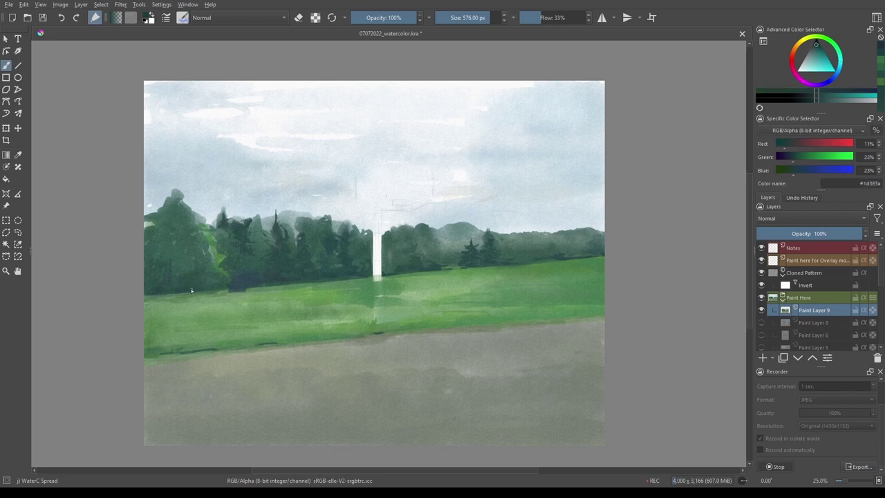
{"action": "left_click_drag", "start_coordinate": [192, 291], "coordinate": [144, 296]}
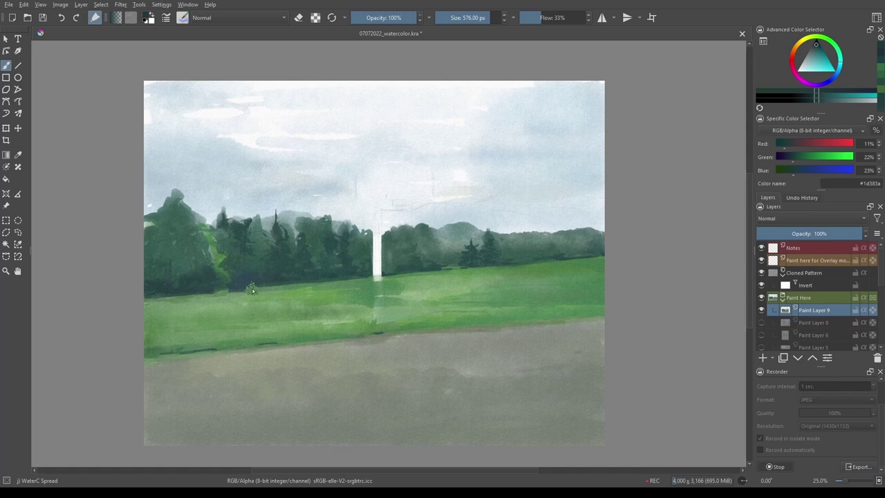
- Choose a deep green and switch to the Wet-Pattern line brush for detail strokes
{"action": "left_click", "coordinate": [195, 219], "text": "ctrl"}
{"action": "right_click", "coordinate": [196, 235]}
{"action": "left_click", "coordinate": [218, 234]}
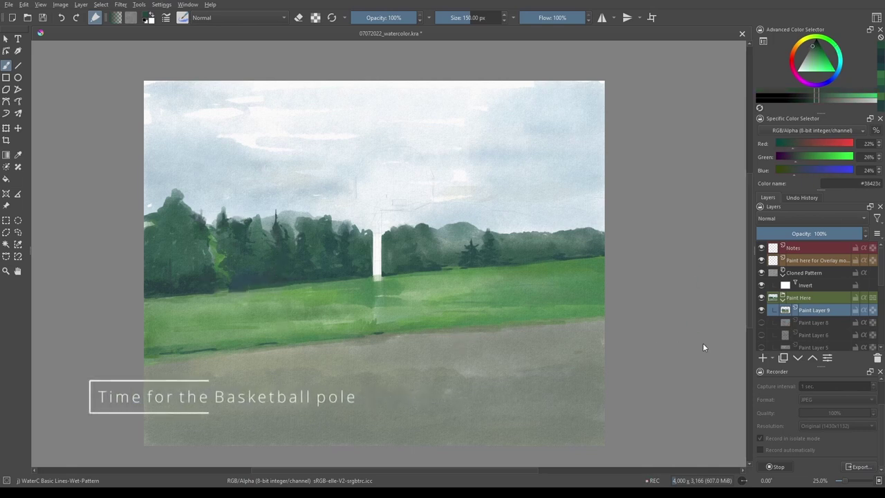
- Paint the white pole dark blue-grey with WaterC Spread, from its curved top to its base
{"action": "left_click", "coordinate": [371, 249], "text": "ctrl"}
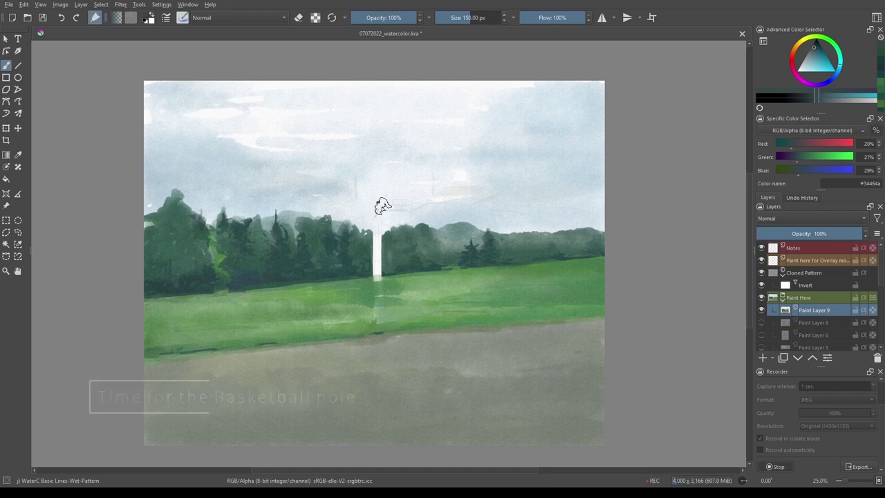
{"action": "right_click", "coordinate": [374, 238]}
{"action": "left_click", "coordinate": [378, 166]}
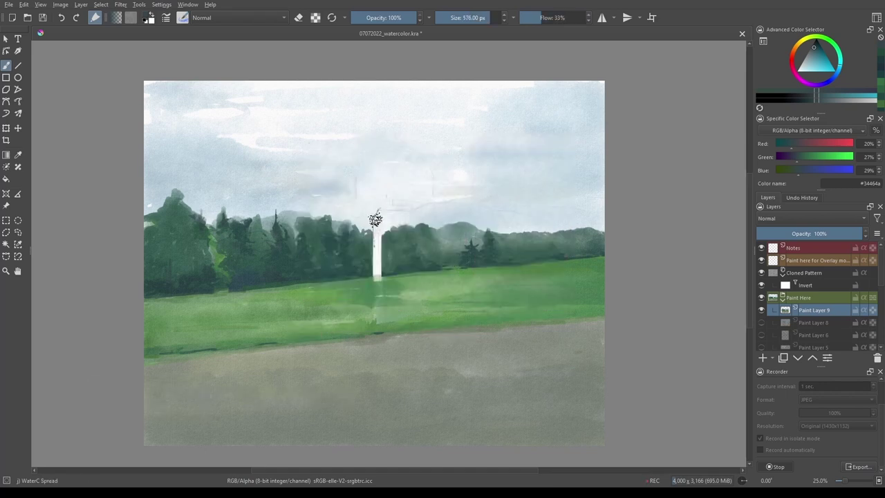
{"action": "left_click_drag", "start_coordinate": [377, 210], "coordinate": [377, 242]}
{"action": "left_click_drag", "start_coordinate": [385, 211], "coordinate": [378, 323]}
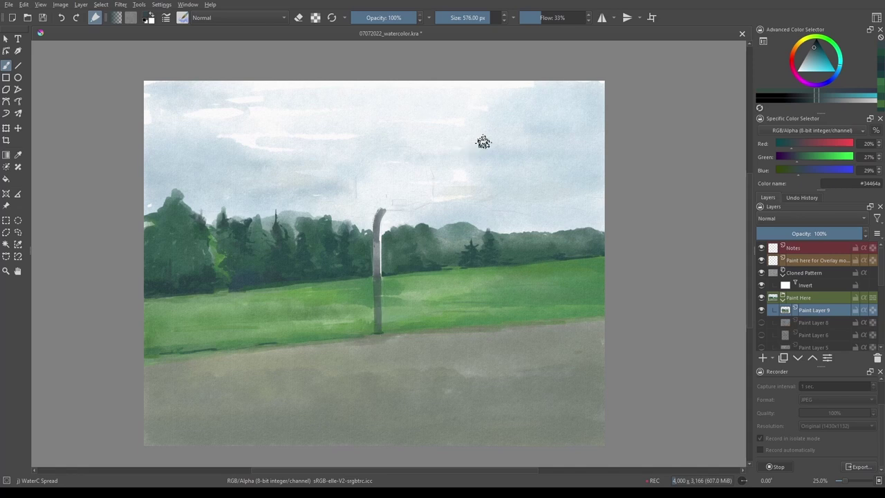
{"action": "left_click_drag", "start_coordinate": [377, 284], "coordinate": [378, 239]}
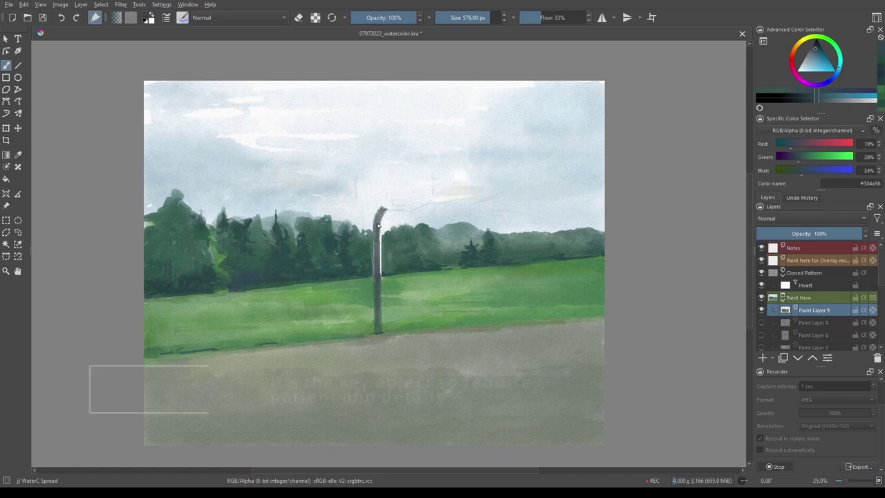
{"action": "mouse_move", "coordinate": [374, 243]}
{"action": "left_mouse_down"}
{"action": "mouse_move", "coordinate": [384, 213]}
{"action": "mouse_move", "coordinate": [382, 280]}
{"action": "mouse_move", "coordinate": [380, 222]}
{"action": "left_mouse_up"}
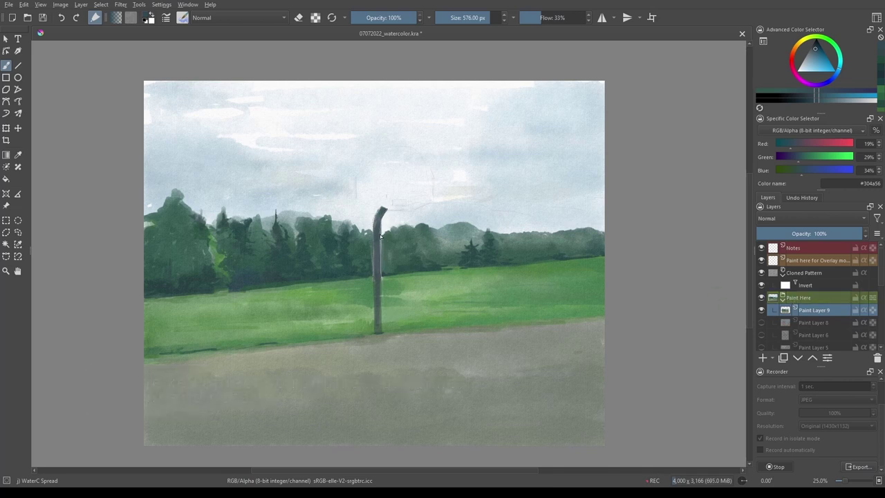
- Lighten the paint to a pale grey and outline the backboard above the pole
{"action": "key", "text": "x"}
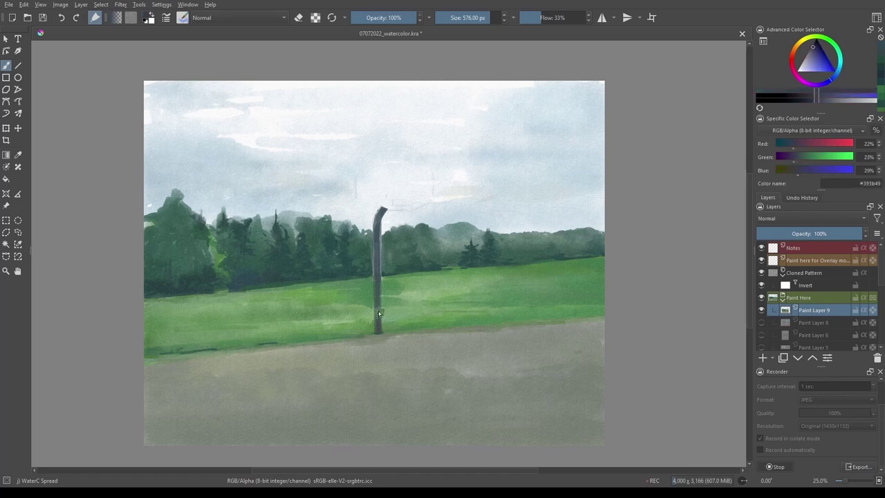
{"action": "key", "text": "l"}
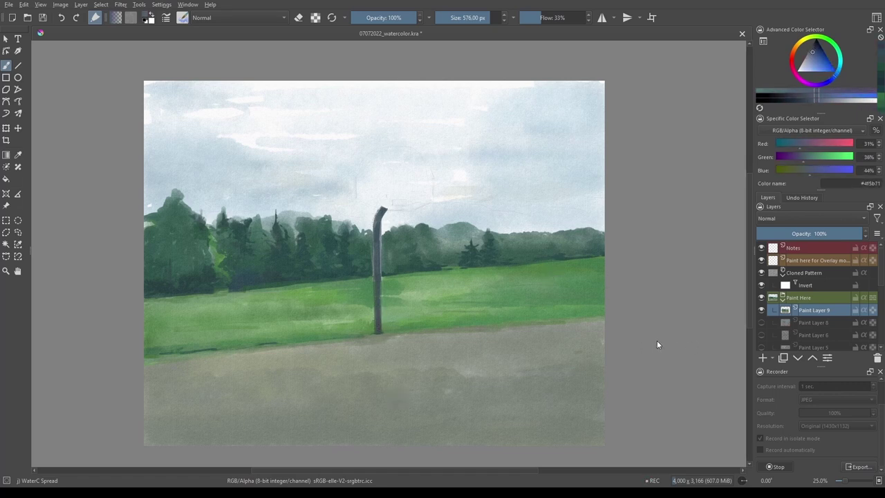
{"action": "key", "text": "l"}
{"action": "key", "text": "l"}
{"action": "mouse_move", "coordinate": [363, 201]}
{"action": "left_mouse_down"}
{"action": "mouse_move", "coordinate": [401, 209]}
{"action": "mouse_move", "coordinate": [426, 199]}
{"action": "mouse_move", "coordinate": [419, 161]}
{"action": "mouse_move", "coordinate": [358, 183]}
{"action": "mouse_move", "coordinate": [387, 156]}
{"action": "left_mouse_up"}
- Wash the backboard light grey, then stroke a mauve rim beneath it with WaterC Basic Lines-Dry
{"action": "mouse_move", "coordinate": [367, 193]}
{"action": "left_mouse_down"}
{"action": "mouse_move", "coordinate": [387, 168]}
{"action": "mouse_move", "coordinate": [419, 181]}
{"action": "mouse_move", "coordinate": [389, 173]}
{"action": "mouse_move", "coordinate": [392, 188]}
{"action": "left_mouse_up"}
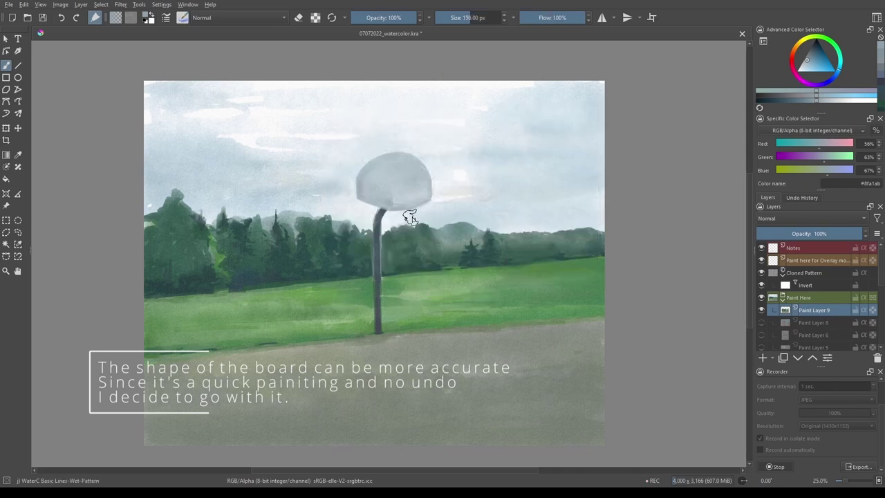
{"action": "right_click", "coordinate": [415, 183]}
{"action": "left_click", "coordinate": [392, 207]}
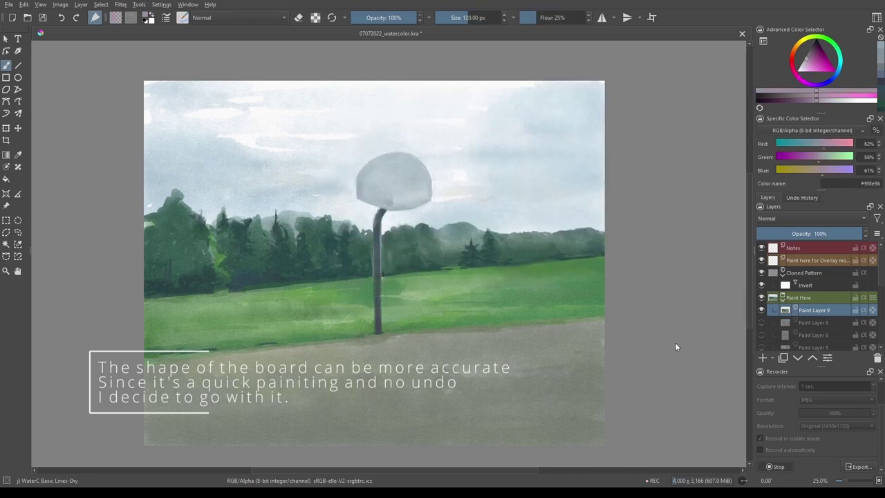
{"action": "right_click", "coordinate": [394, 200]}
{"action": "left_click", "coordinate": [398, 203]}
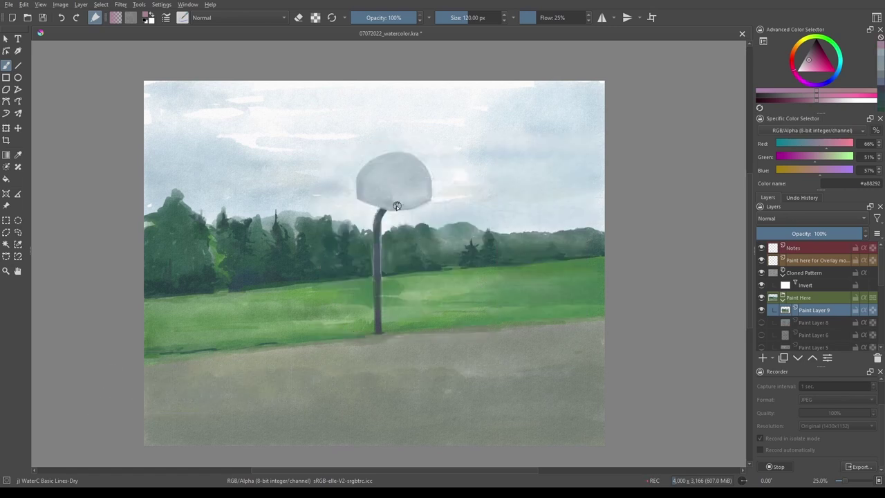
{"action": "left_click_drag", "start_coordinate": [391, 207], "coordinate": [401, 208]}
{"action": "left_click_drag", "start_coordinate": [400, 206], "coordinate": [392, 203]}
- Extend the pink hoop rim with WaterC Basic Lines-Wet-Pattern, darken its colour and shrink the brush
{"action": "right_click", "coordinate": [392, 200]}
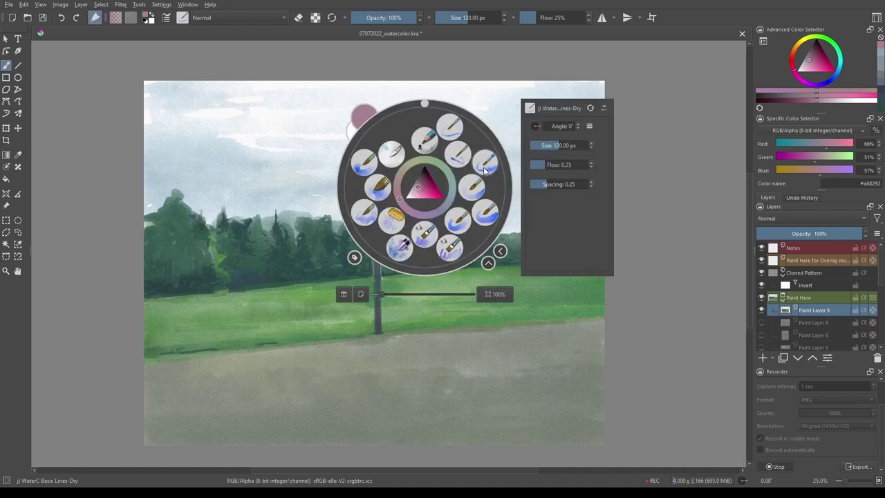
{"action": "left_click", "coordinate": [393, 206]}
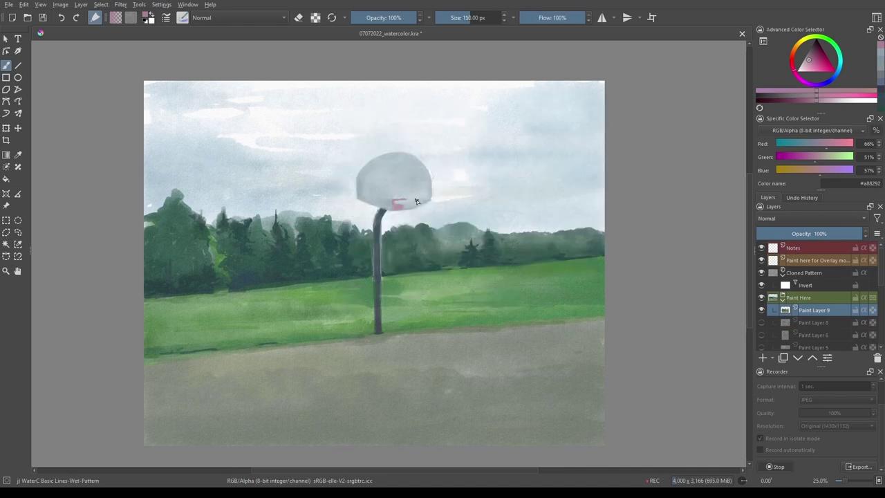
{"action": "mouse_move", "coordinate": [391, 203]}
{"action": "left_mouse_down"}
{"action": "mouse_move", "coordinate": [413, 203]}
{"action": "mouse_move", "coordinate": [400, 210]}
{"action": "left_mouse_up"}
{"action": "key", "text": "k"}
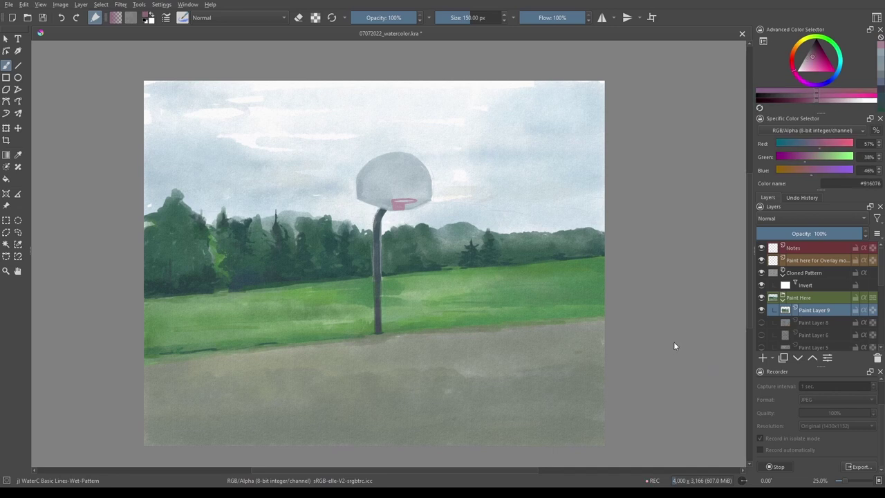
{"action": "key", "text": "k"}
{"action": "key", "text": "k"}
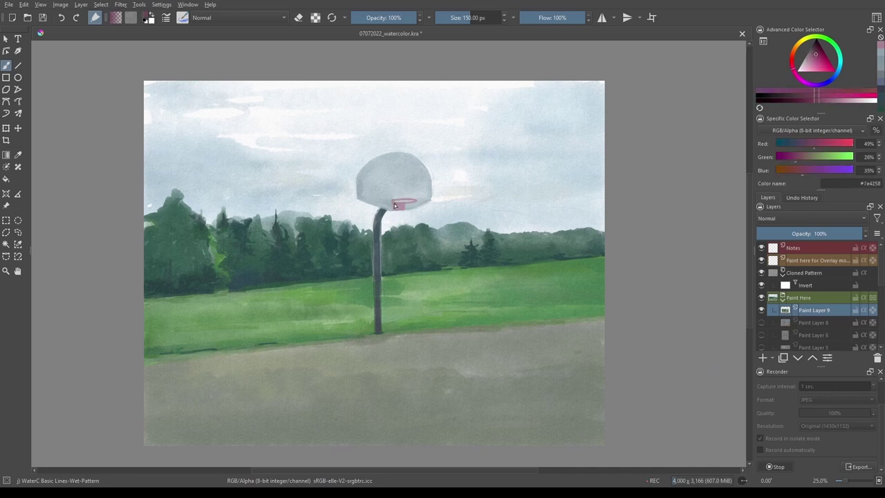
{"action": "left_click", "coordinate": [404, 205], "text": "ctrl"}
{"action": "key", "text": "l"}
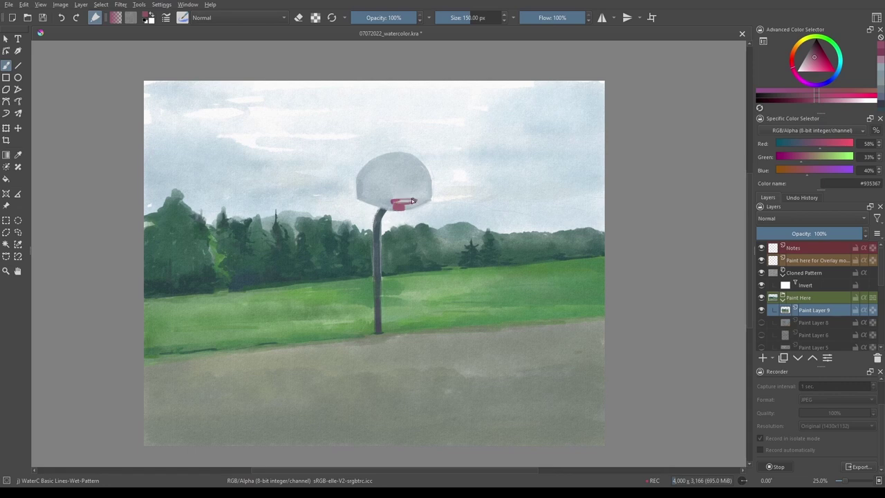
{"action": "key", "text": "k"}
{"action": "key", "text": "k"}
{"action": "key", "text": "k"}
{"action": "key", "text": "bracketleft"}
{"action": "key", "text": "bracketleft"}
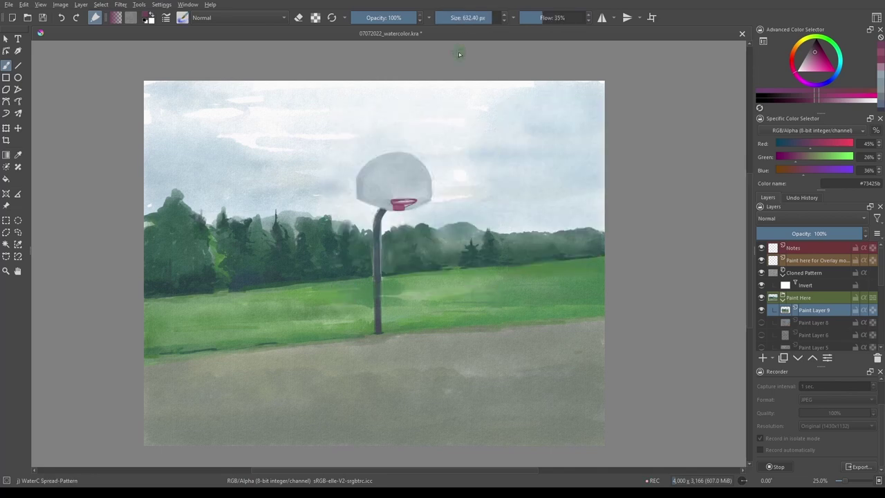
- Draw a thin mid-grey vertical line down the backboard centre with WaterC Basic Lines-Wet-Pattern
{"action": "left_click", "coordinate": [470, 17]}
{"action": "left_click", "coordinate": [543, 18]}
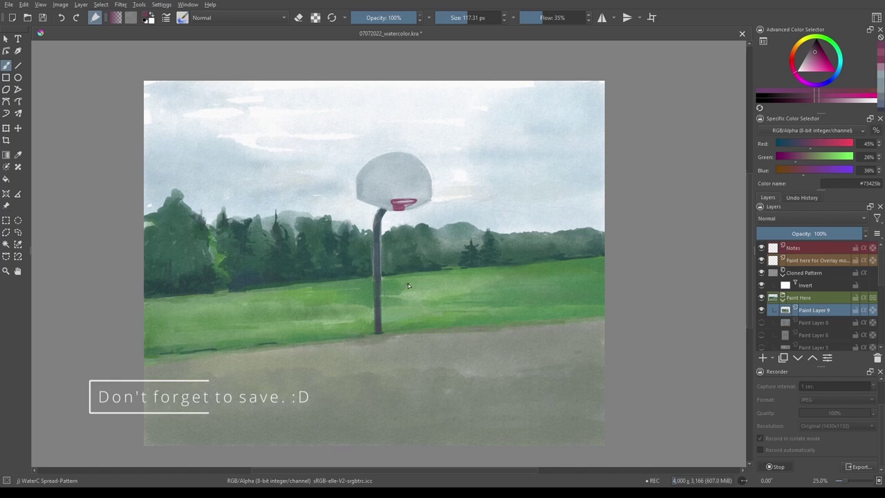
{"action": "right_click", "coordinate": [401, 237]}
{"action": "left_click", "coordinate": [525, 221]}
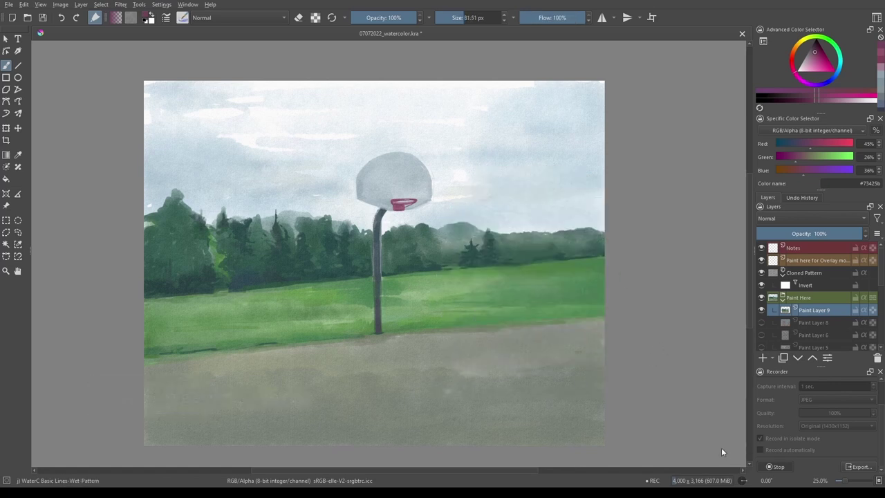
{"action": "left_click", "coordinate": [397, 169], "text": "ctrl"}
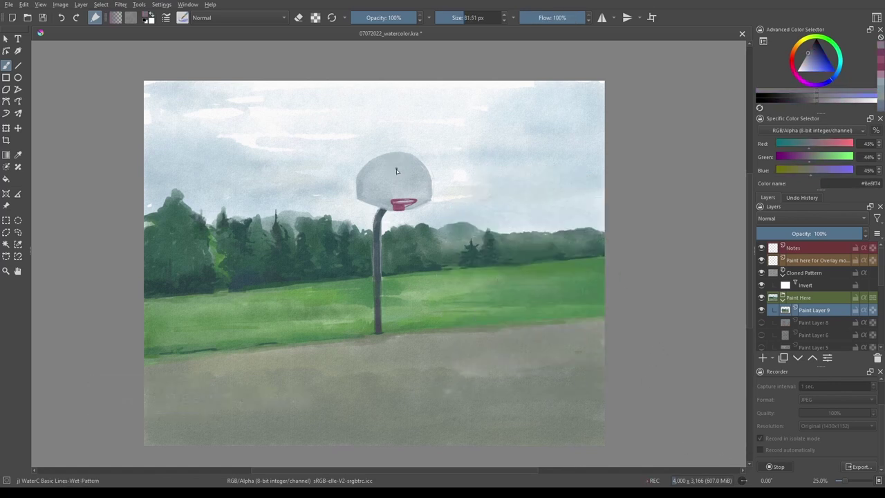
{"action": "left_click_drag", "start_coordinate": [396, 166], "coordinate": [397, 193]}
- Soften the backboard line with WaterC Water-Pattern, then return to Lines-Wet-Pattern with a darker grey
{"action": "right_click", "coordinate": [413, 184]}
{"action": "left_click", "coordinate": [405, 118]}
{"action": "right_click", "coordinate": [427, 238]}
{"action": "left_click", "coordinate": [389, 205]}
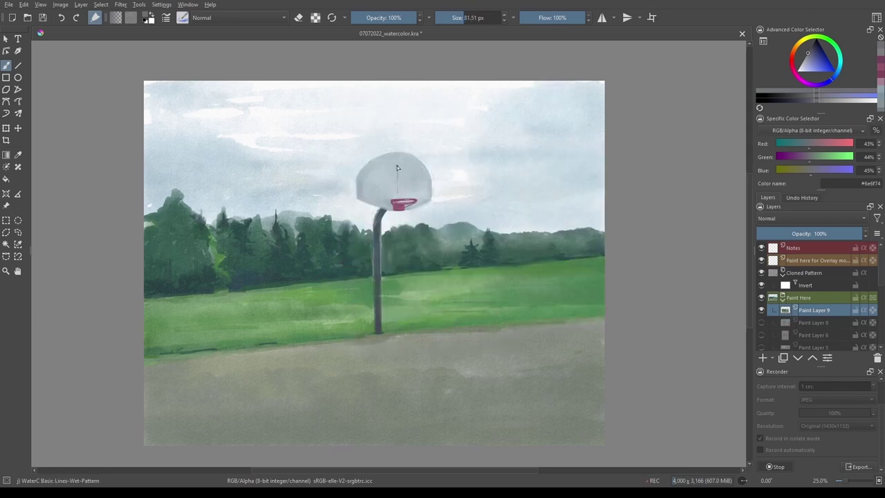
{"action": "right_click", "coordinate": [394, 179]}
{"action": "left_click", "coordinate": [361, 145]}
- Sample the pole's dark grey to deepen it, then load a dark green on WaterC Spread
{"action": "right_click", "coordinate": [353, 314]}
{"action": "left_click", "coordinate": [376, 340]}
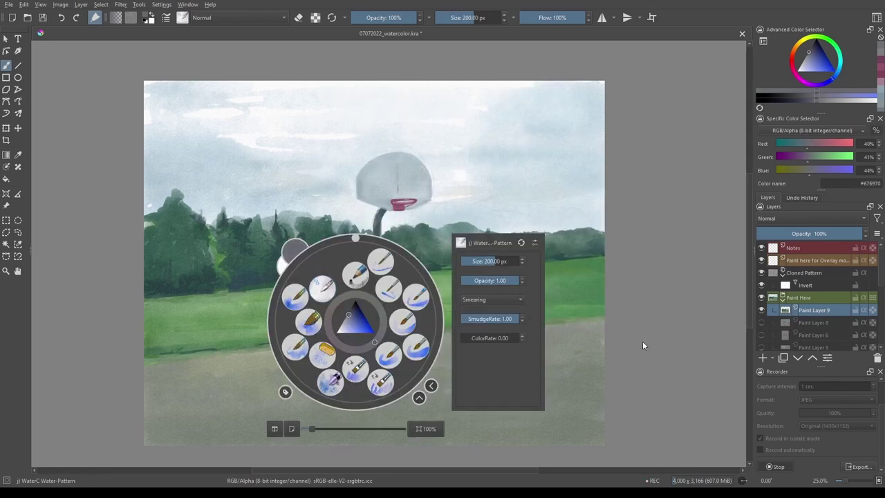
{"action": "right_click", "coordinate": [387, 305]}
{"action": "left_click", "coordinate": [379, 291], "text": "ctrl"}
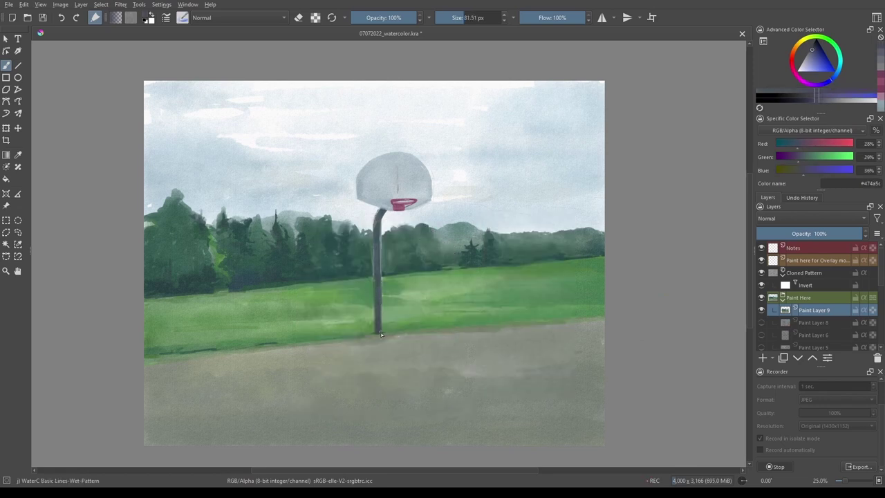
{"action": "left_click", "coordinate": [352, 349], "text": "ctrl"}
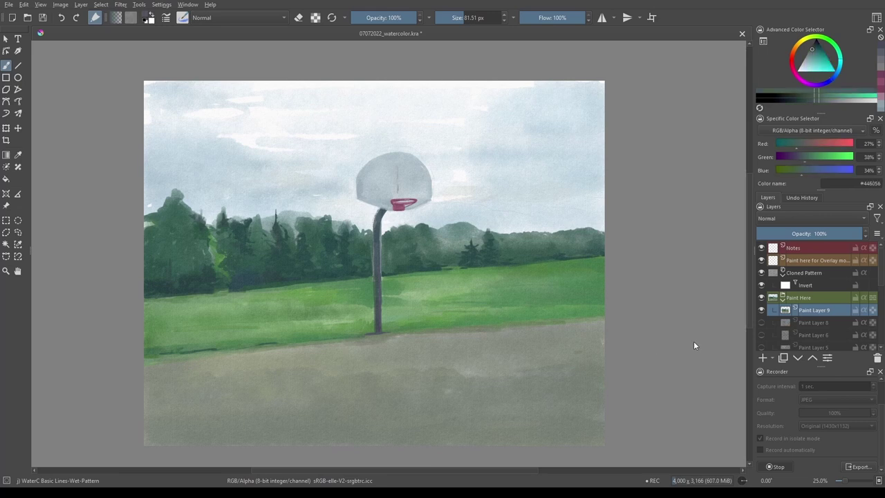
{"action": "right_click", "coordinate": [352, 316]}
{"action": "left_click", "coordinate": [352, 365]}
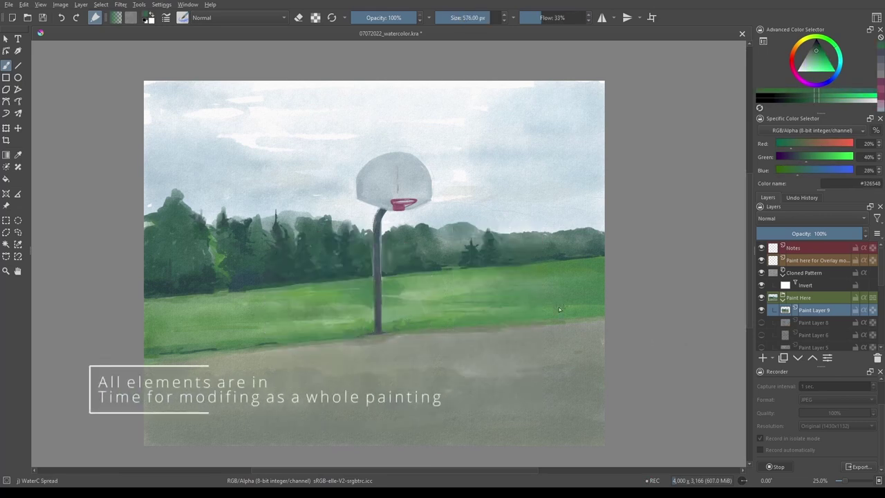
- Try the Water-Pattern, Spread WideArea, Flat Decay Tilt and Lines-Wet-Pattern brushes and slightly adjust the green
{"action": "right_click", "coordinate": [532, 349]}
{"action": "left_click", "coordinate": [560, 330]}
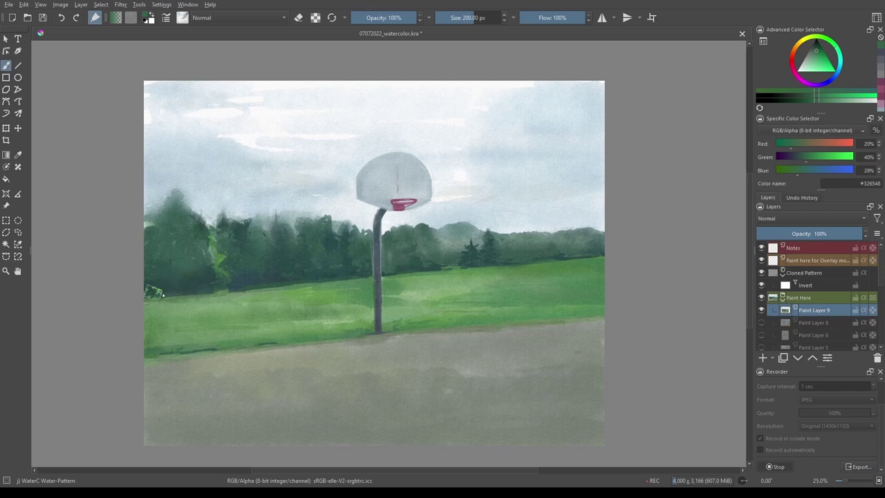
{"action": "key", "text": "slash"}
{"action": "right_click", "coordinate": [464, 346]}
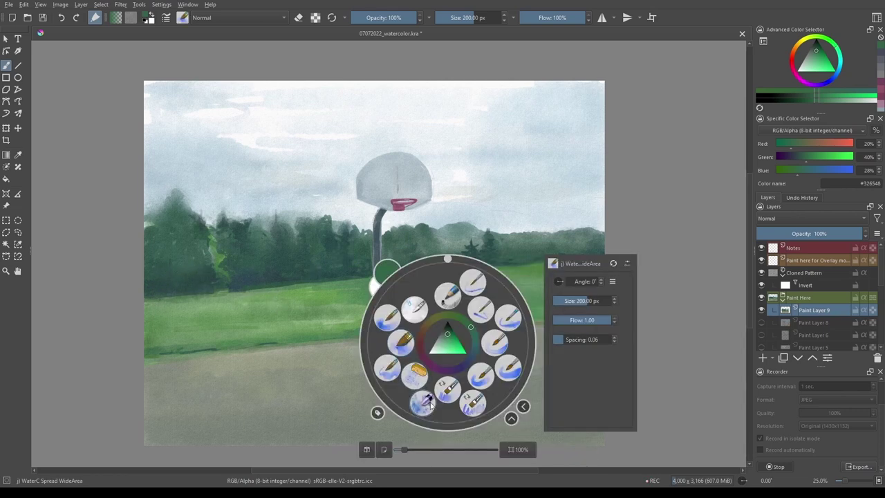
{"action": "left_click", "coordinate": [434, 395]}
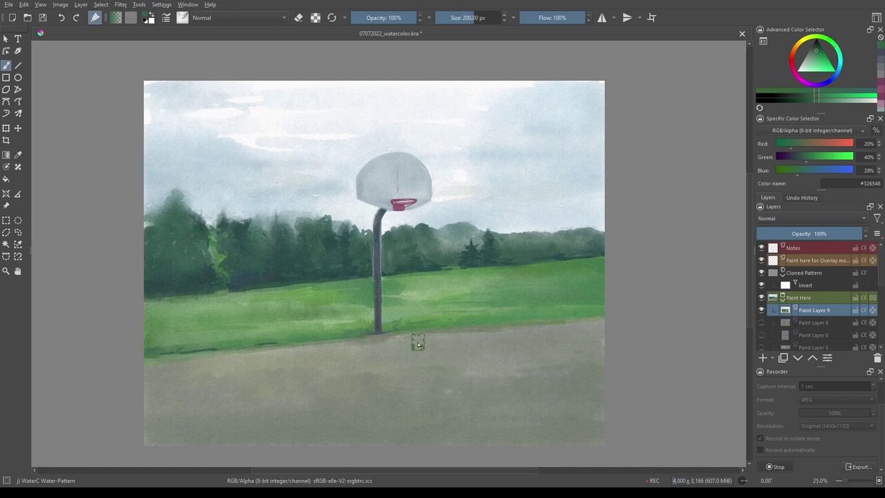
{"action": "right_click", "coordinate": [416, 342]}
{"action": "left_click", "coordinate": [455, 326]}
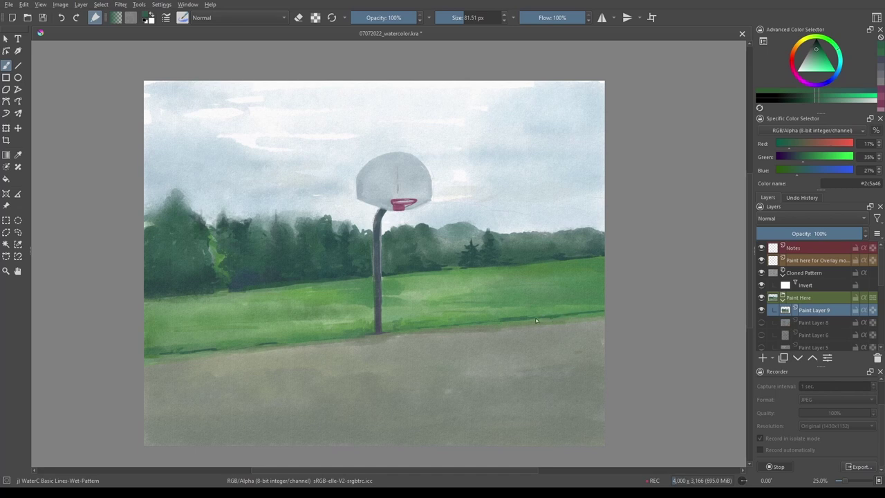
{"action": "right_click", "coordinate": [474, 346]}
{"action": "left_click", "coordinate": [508, 341]}
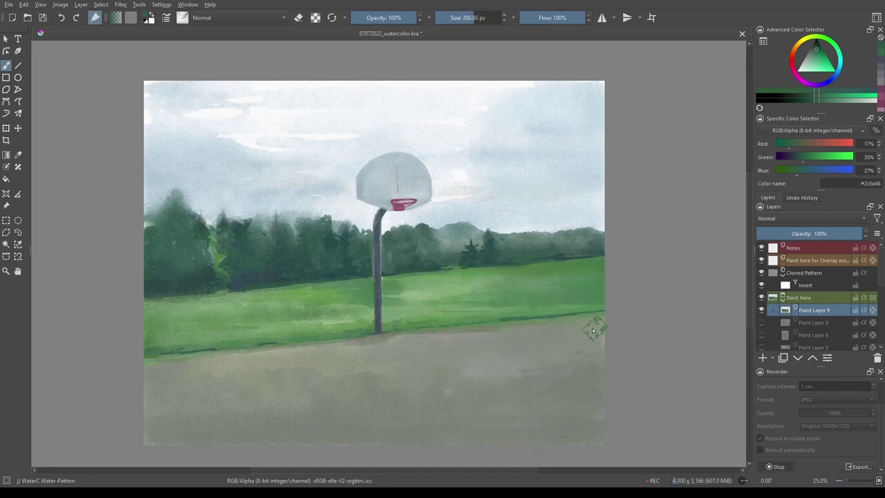
{"action": "right_click", "coordinate": [456, 342]}
{"action": "left_click", "coordinate": [418, 374]}
- Sample a darker grey from the ground and lay a faint purplish stroke across it
{"action": "left_click", "coordinate": [415, 355], "text": "ctrl"}
{"action": "key", "text": "slash"}
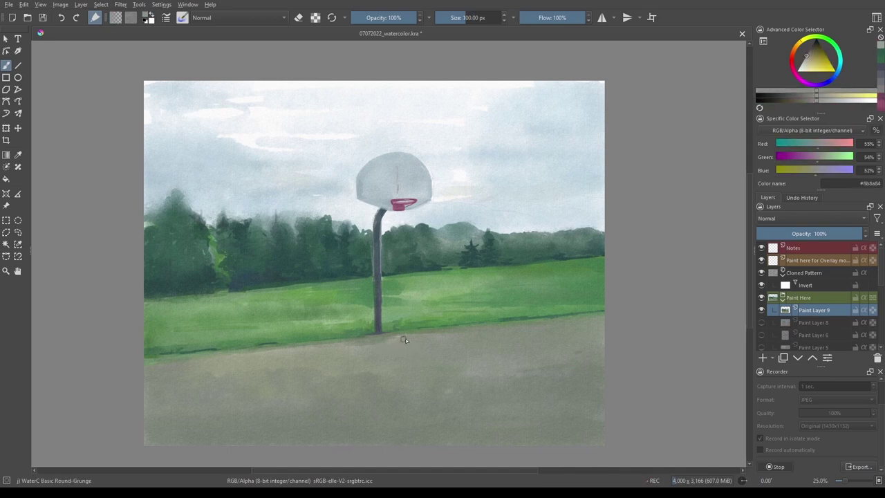
{"action": "left_click", "coordinate": [419, 357], "text": "ctrl"}
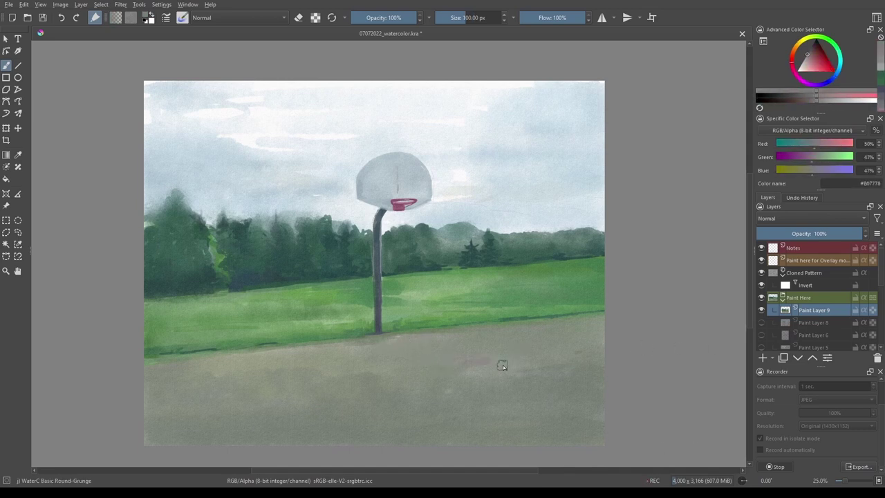
{"action": "left_click_drag", "start_coordinate": [469, 368], "coordinate": [503, 365]}
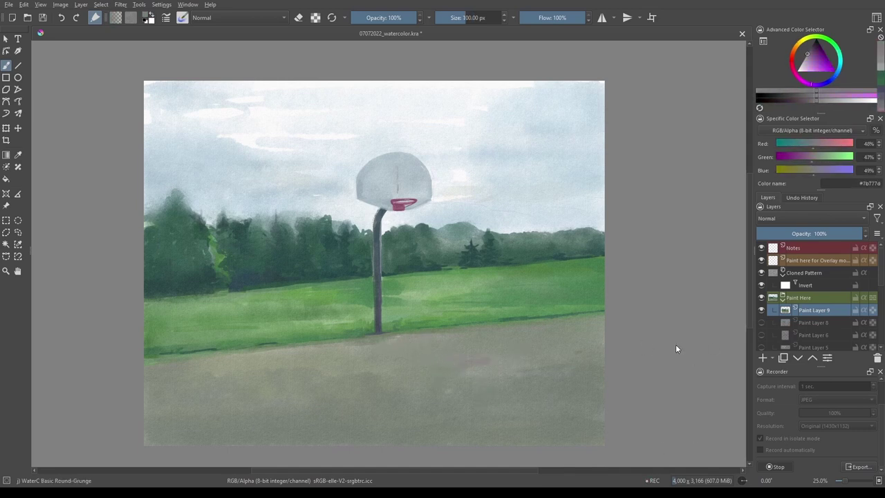
- Switch among the Flat Decay Tilt, Special Splats and Special Blobs brushes and sample a darker ground grey
{"action": "right_click", "coordinate": [366, 377]}
{"action": "right_click", "coordinate": [480, 377]}
{"action": "left_click", "coordinate": [525, 373]}
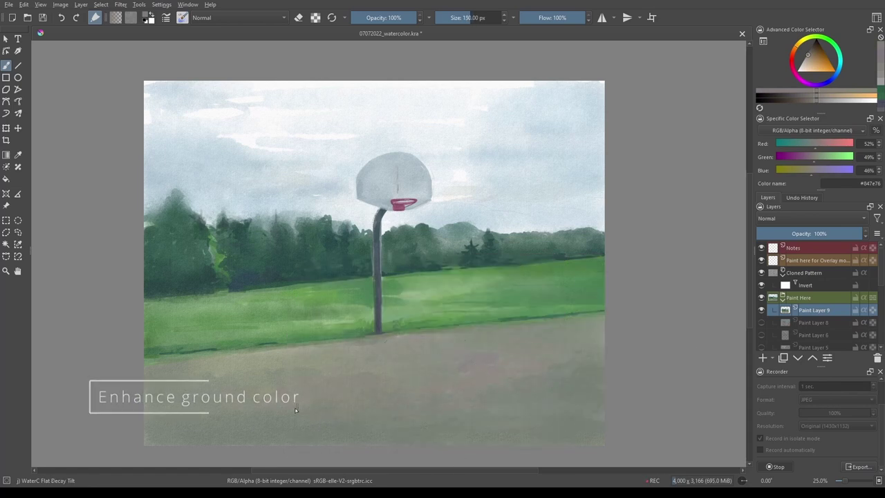
{"action": "key", "text": "slash"}
{"action": "right_click", "coordinate": [469, 373]}
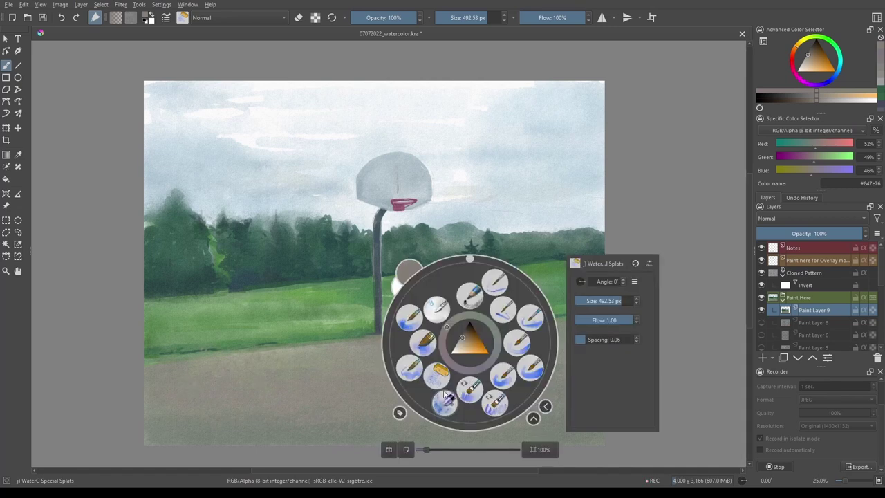
{"action": "left_click", "coordinate": [511, 346]}
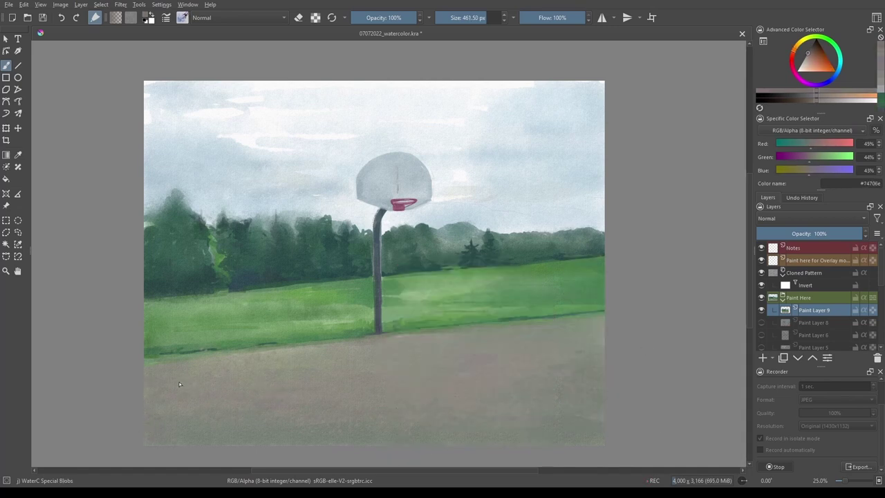
{"action": "key", "text": "slash"}
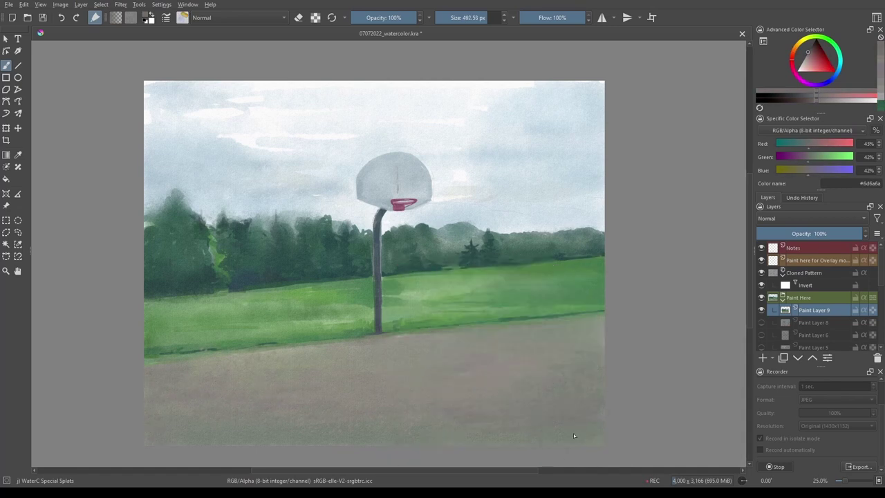
{"action": "left_click", "coordinate": [588, 387], "text": "ctrl"}
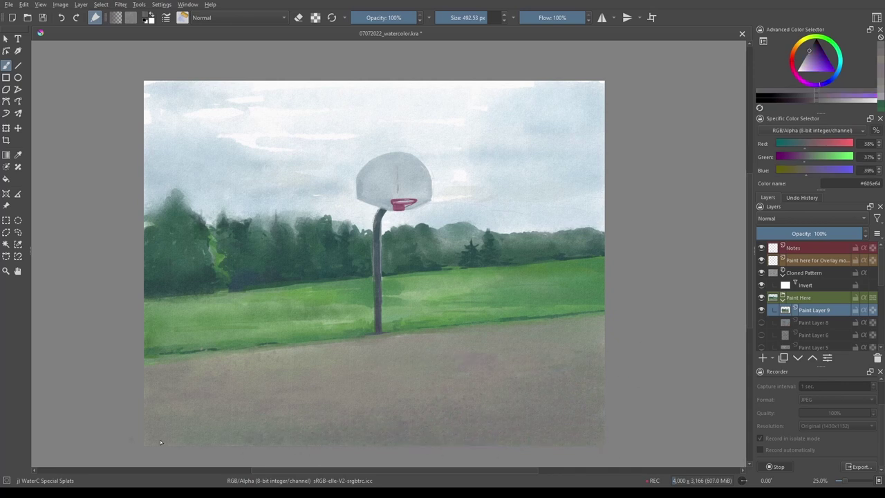
- Set up WaterC Spread WideArea at about 156 px and sample the grass green
{"action": "right_click", "coordinate": [550, 342]}
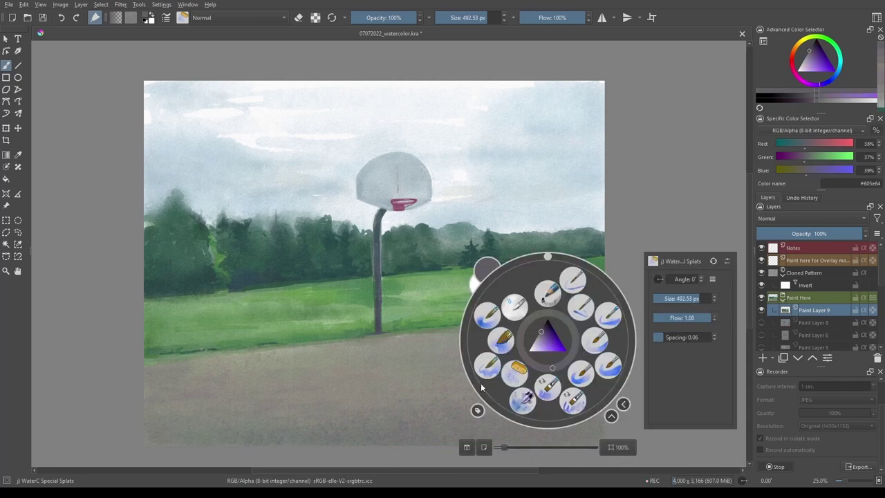
{"action": "left_click", "coordinate": [697, 342]}
{"action": "left_click_drag", "start_coordinate": [301, 301], "coordinate": [470, 198]}
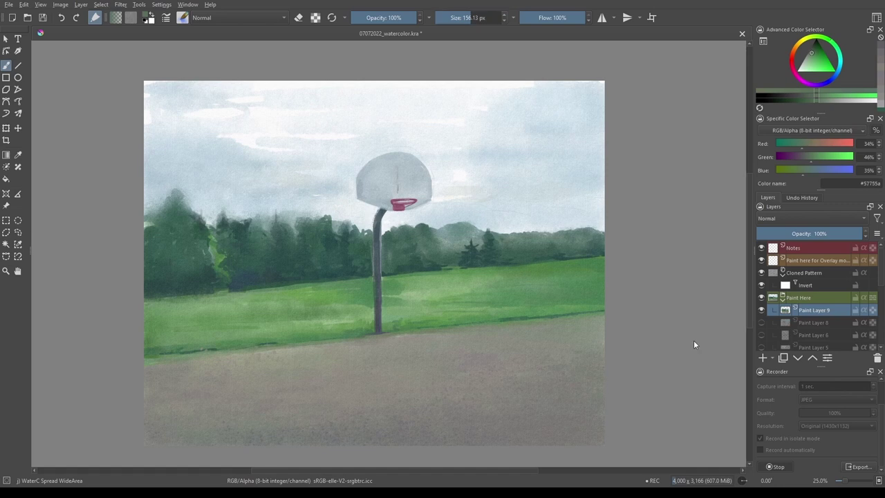
{"action": "left_click", "coordinate": [428, 287], "text": "ctrl"}
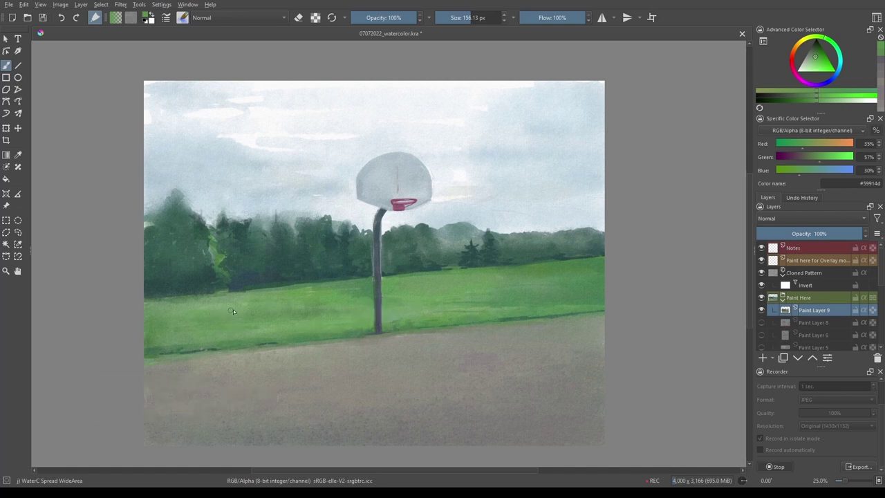
- Load WaterC Spread with the paint colour darkened to a deep teal-green
{"action": "key", "text": "k"}
{"action": "key", "text": "k"}
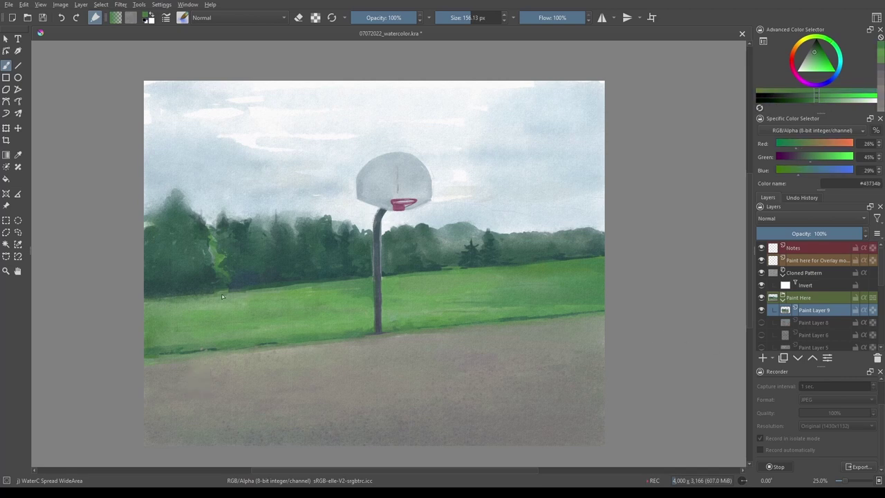
{"action": "right_click", "coordinate": [237, 296]}
{"action": "left_click", "coordinate": [164, 309]}
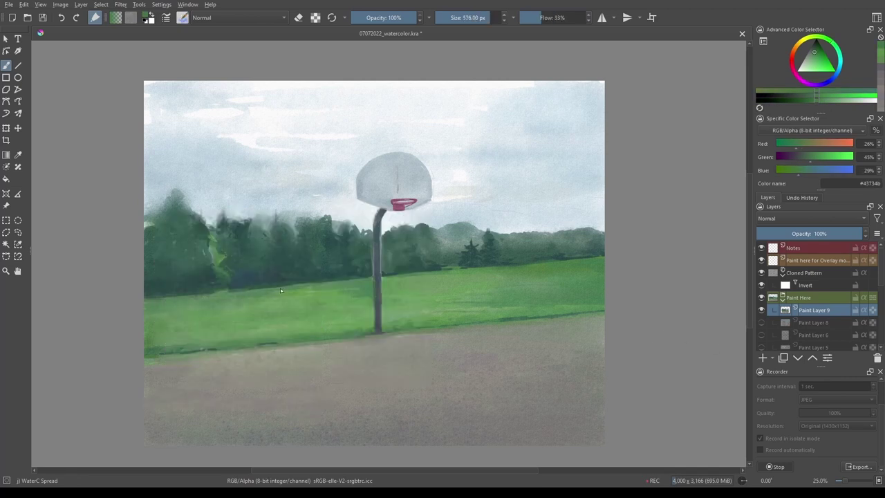
{"action": "key", "text": "k"}
{"action": "key", "text": "k"}
{"action": "key", "text": "k"}
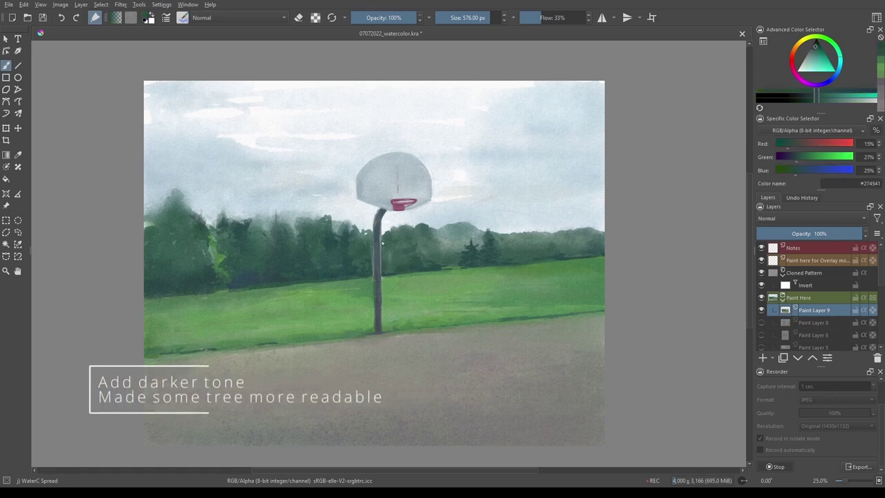
{"action": "key", "text": "k"}
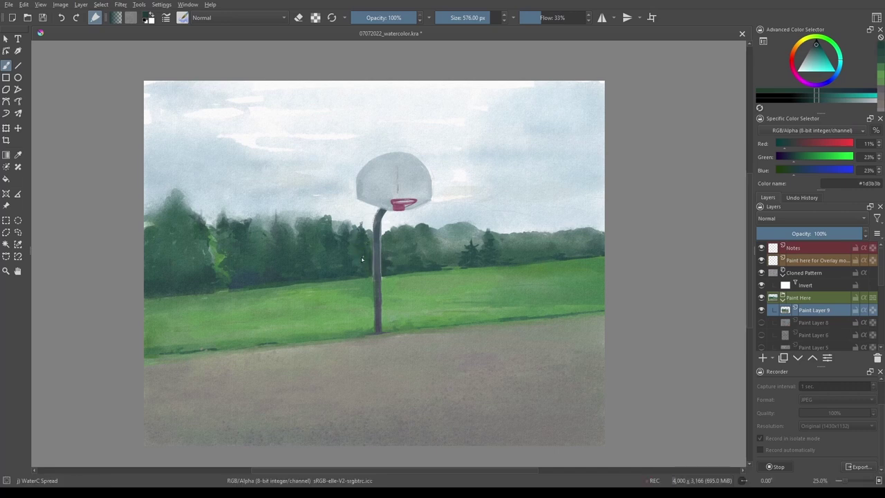
- Cycle through the Basic Lines-Wet and Round-Grunge presets, ending back on WaterC Spread
{"action": "right_click", "coordinate": [389, 227]}
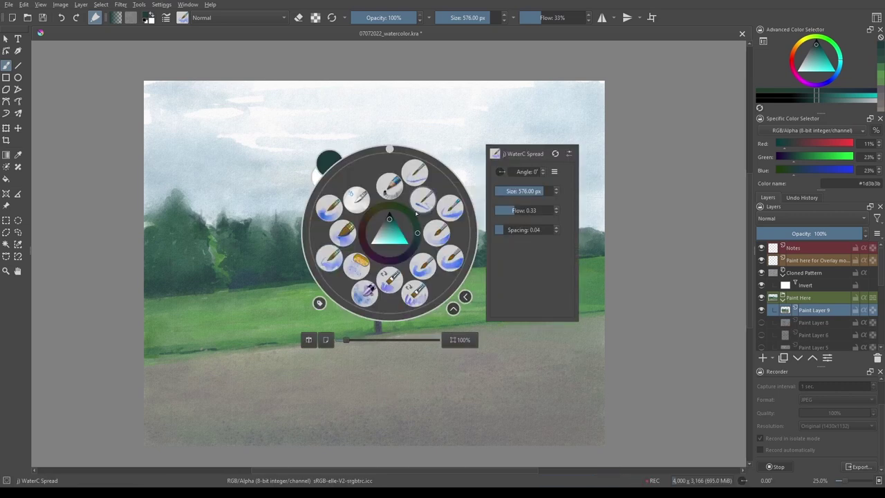
{"action": "key", "text": "slash"}
{"action": "right_click", "coordinate": [388, 236]}
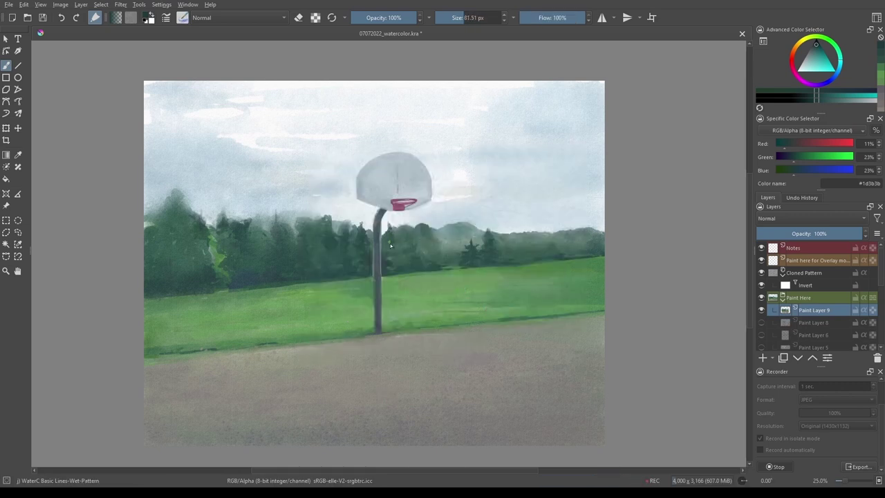
{"action": "key", "text": "slash"}
{"action": "right_click", "coordinate": [389, 231]}
{"action": "right_click", "coordinate": [332, 263]}
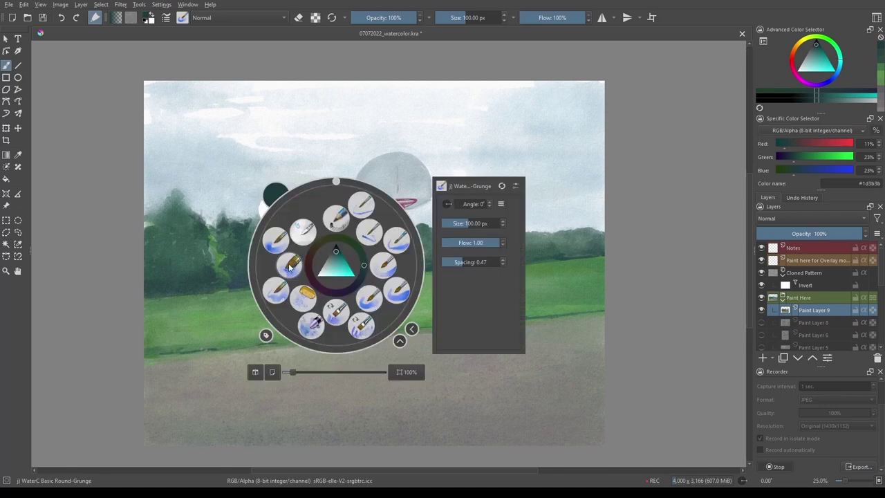
{"action": "key", "text": "slash"}
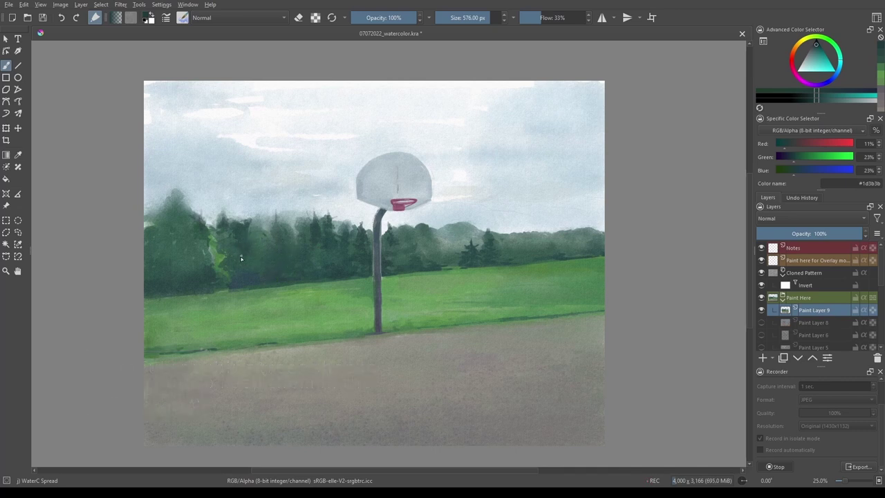
- Paint a sampled dark tree green over the light patch in the left trees, then pick a greener dark tone
{"action": "left_click", "coordinate": [211, 249], "text": "ctrl"}
{"action": "left_click_drag", "start_coordinate": [209, 244], "coordinate": [219, 260]}
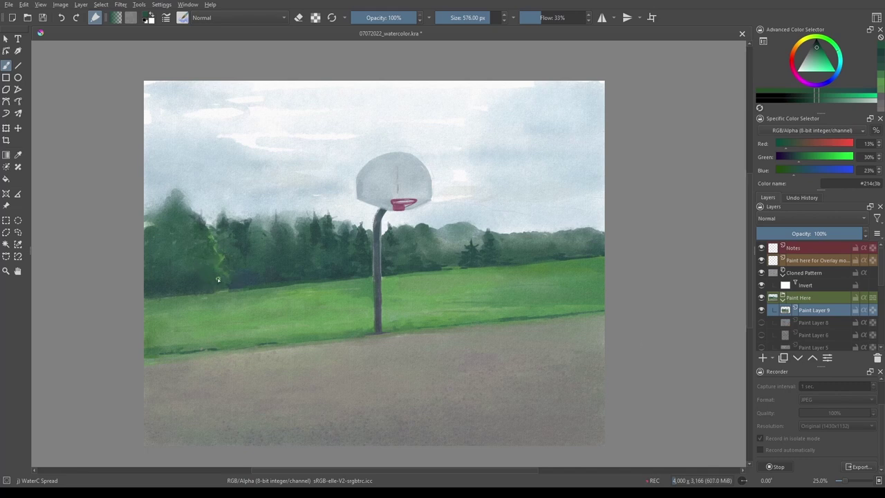
{"action": "key", "text": "k"}
{"action": "key", "text": "k"}
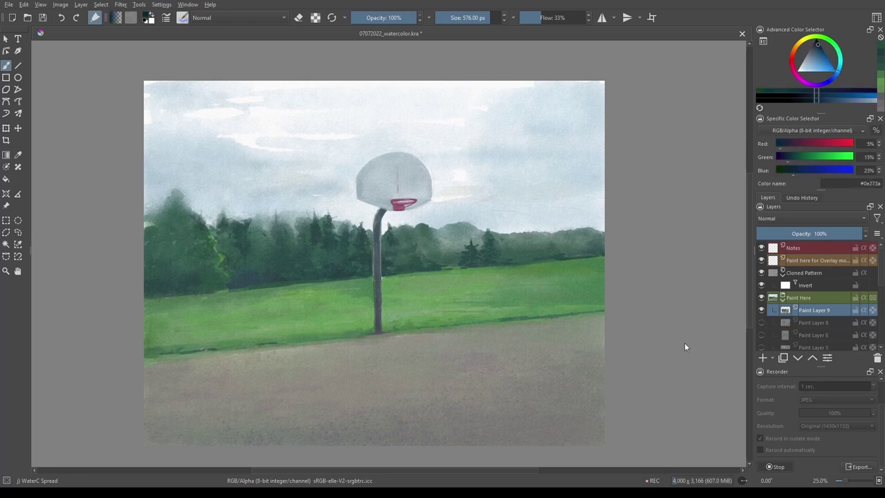
{"action": "key", "text": "l"}
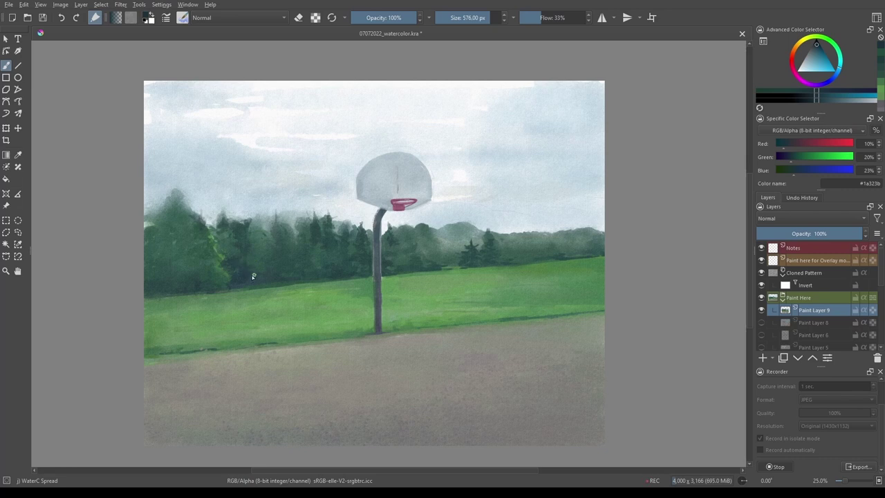
{"action": "left_click", "coordinate": [593, 321], "text": "ctrl"}
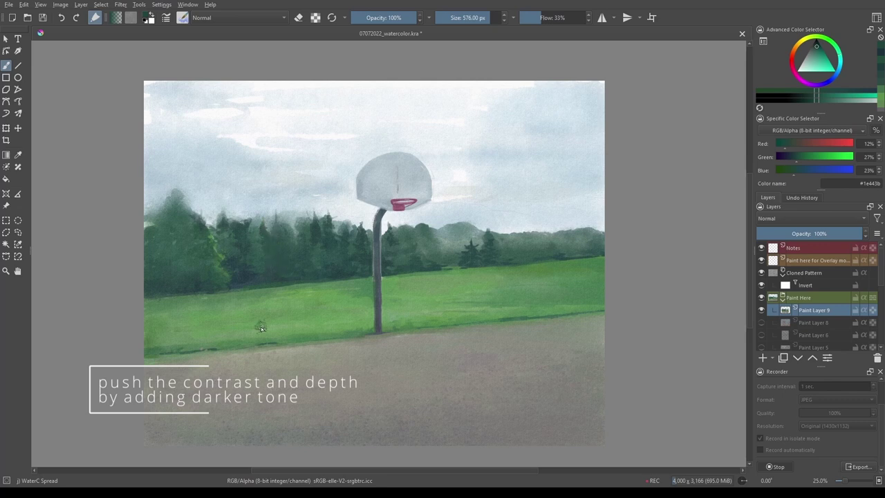
- Darken the upper-left treetop, then sample and pick darker greens for the trees
{"action": "left_click_drag", "start_coordinate": [180, 211], "coordinate": [170, 199]}
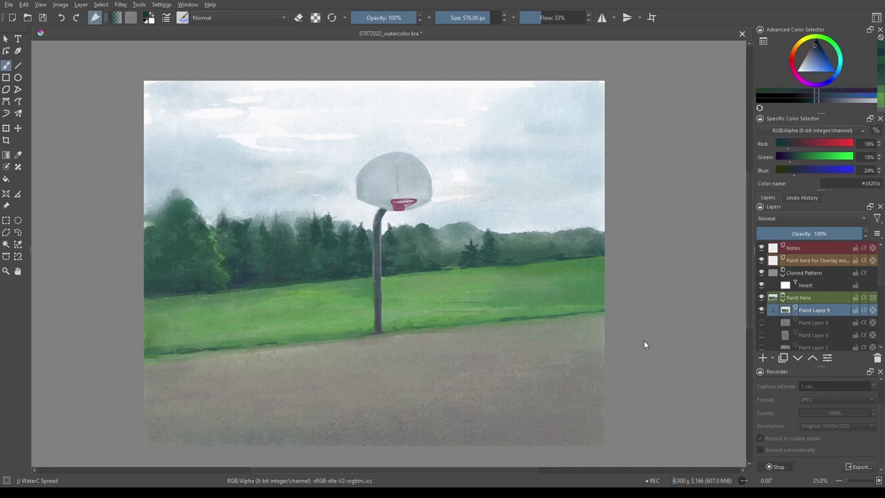
{"action": "left_click", "coordinate": [167, 269], "text": "ctrl"}
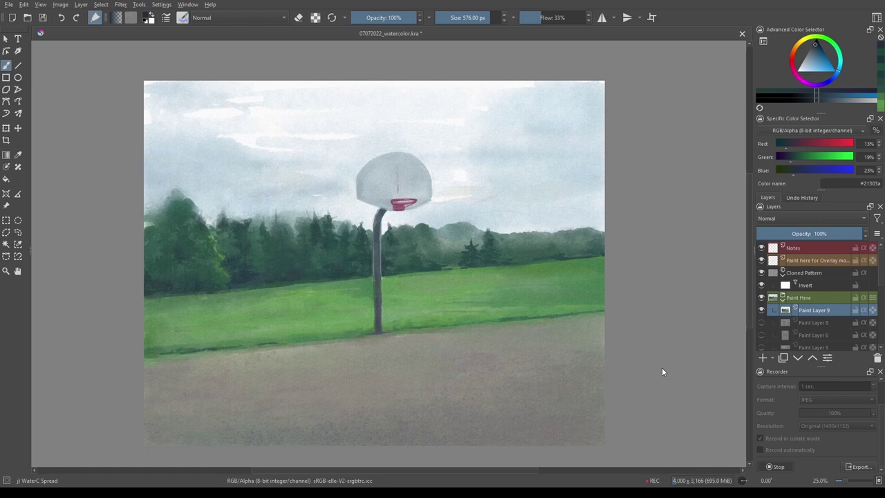
{"action": "left_click", "coordinate": [381, 251], "text": "ctrl"}
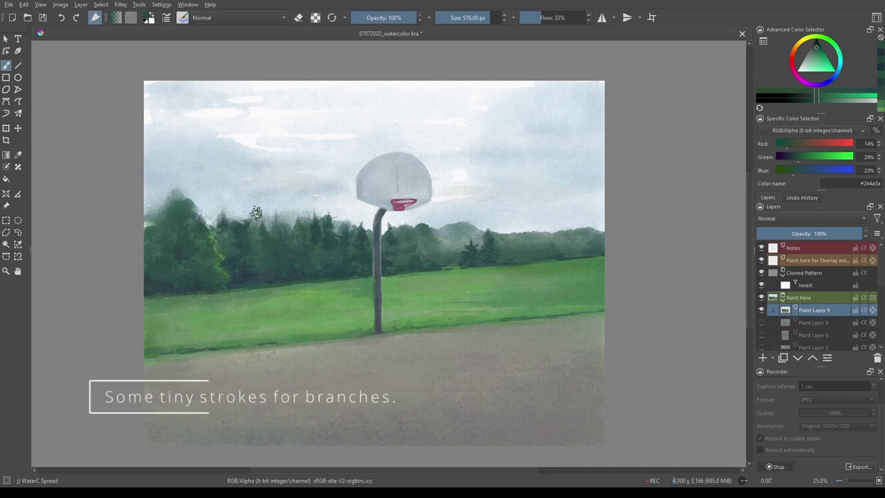
- Add a tiny dark branch stroke, then load Basic Lines-Wet-Pattern with a dark tree green
{"action": "left_click_drag", "start_coordinate": [252, 221], "coordinate": [257, 230]}
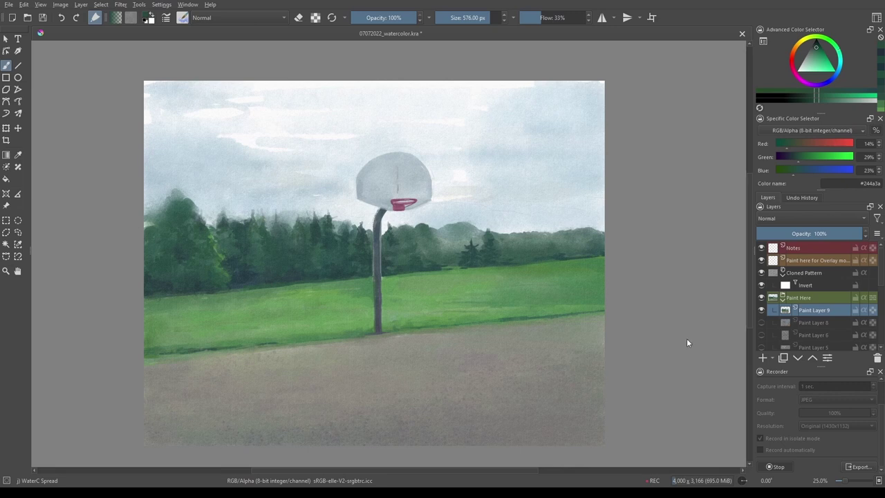
{"action": "right_click", "coordinate": [292, 233]}
{"action": "left_click", "coordinate": [224, 218]}
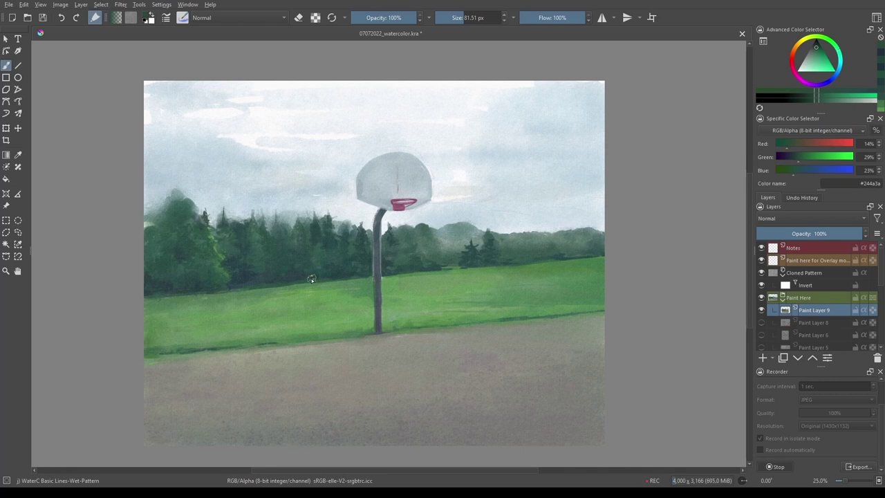
{"action": "left_click", "coordinate": [373, 261], "text": "ctrl"}
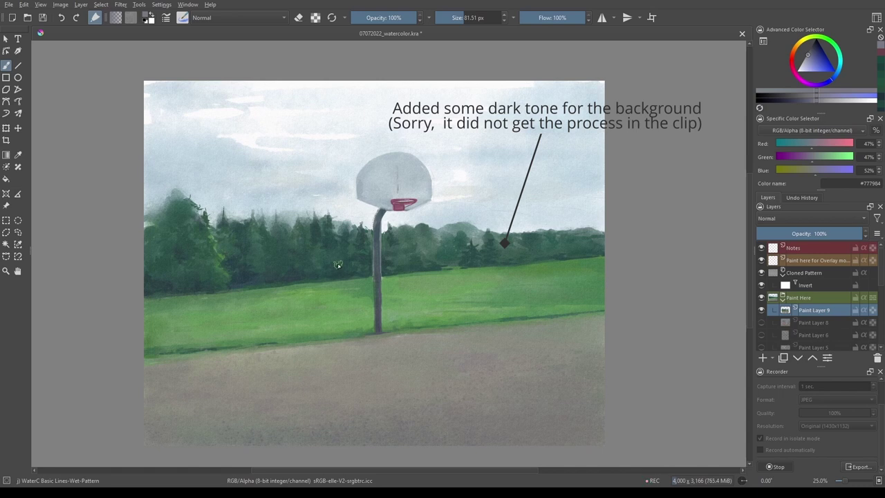
- Swap to the red foreground and sample the hoop rim's deep raspberry red (#924059)
{"action": "key", "text": "x"}
{"action": "left_click", "coordinate": [389, 201], "text": "ctrl"}
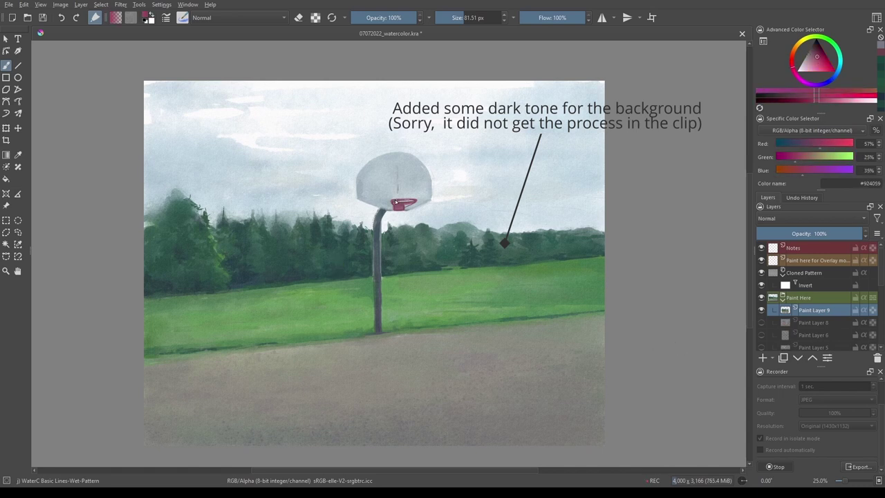